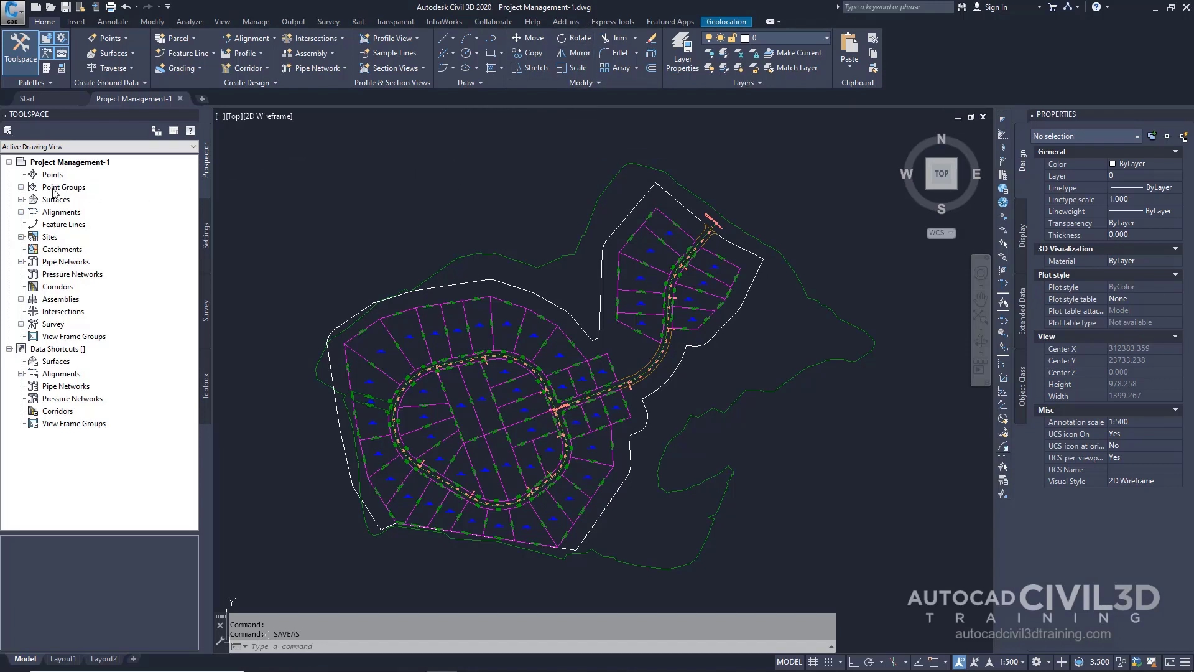
Examine the drawing's surfaces and centerline alignments in the Prospector tree
left_click(21, 200)
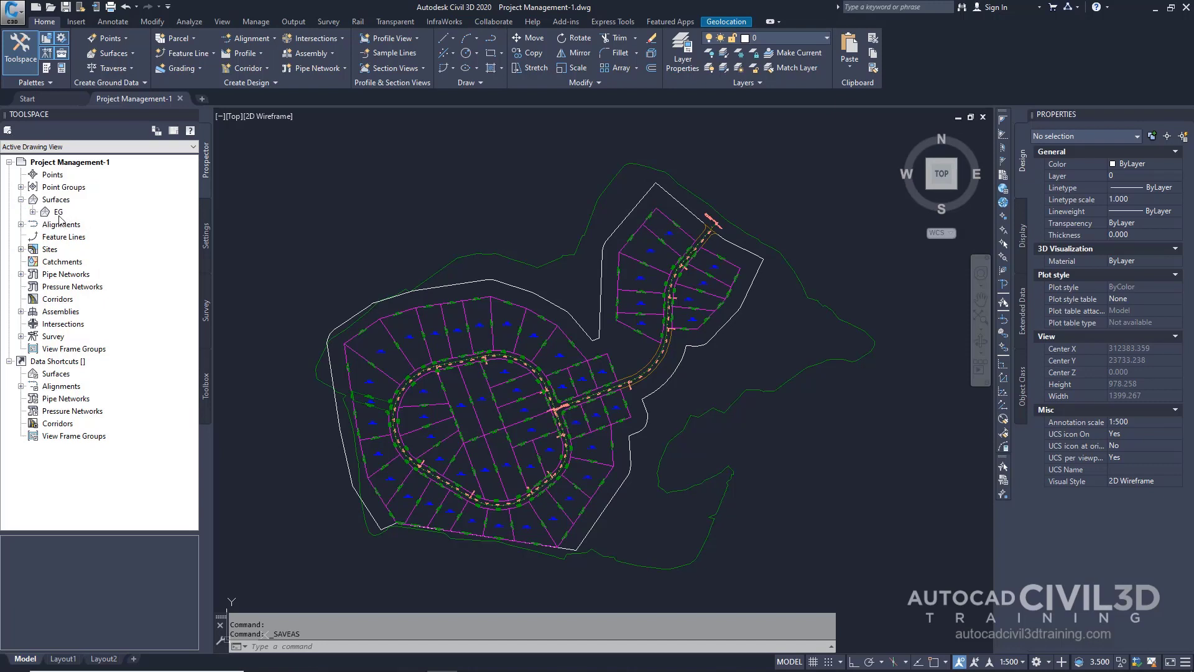
left_click(21, 225)
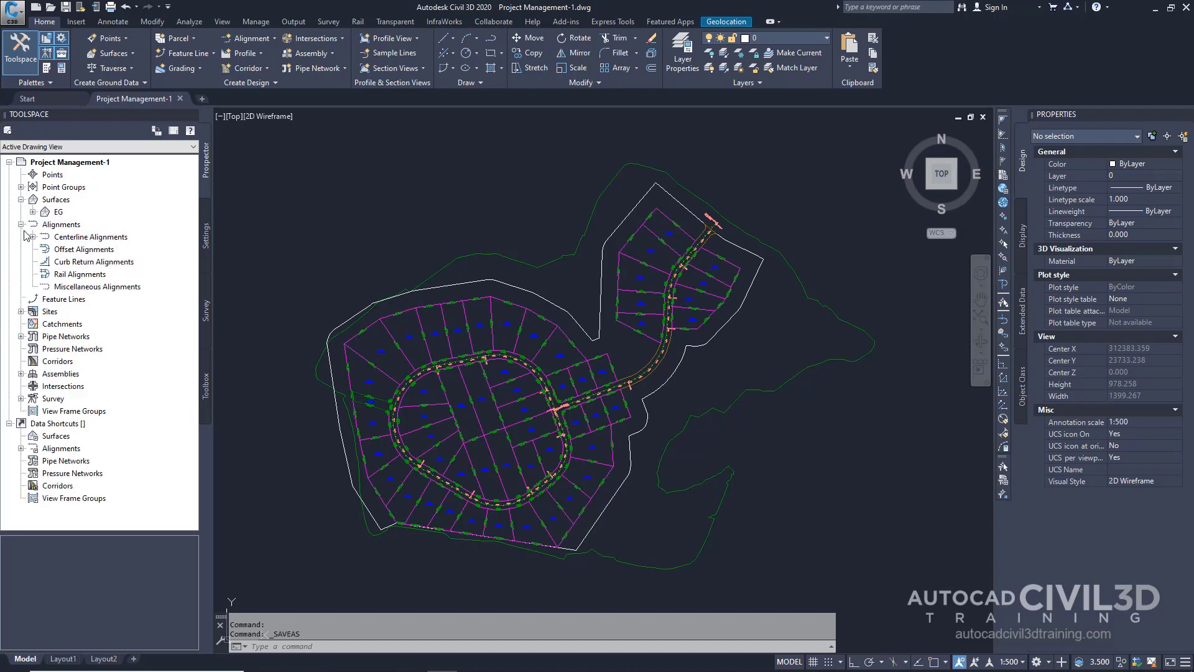
left_click(32, 237)
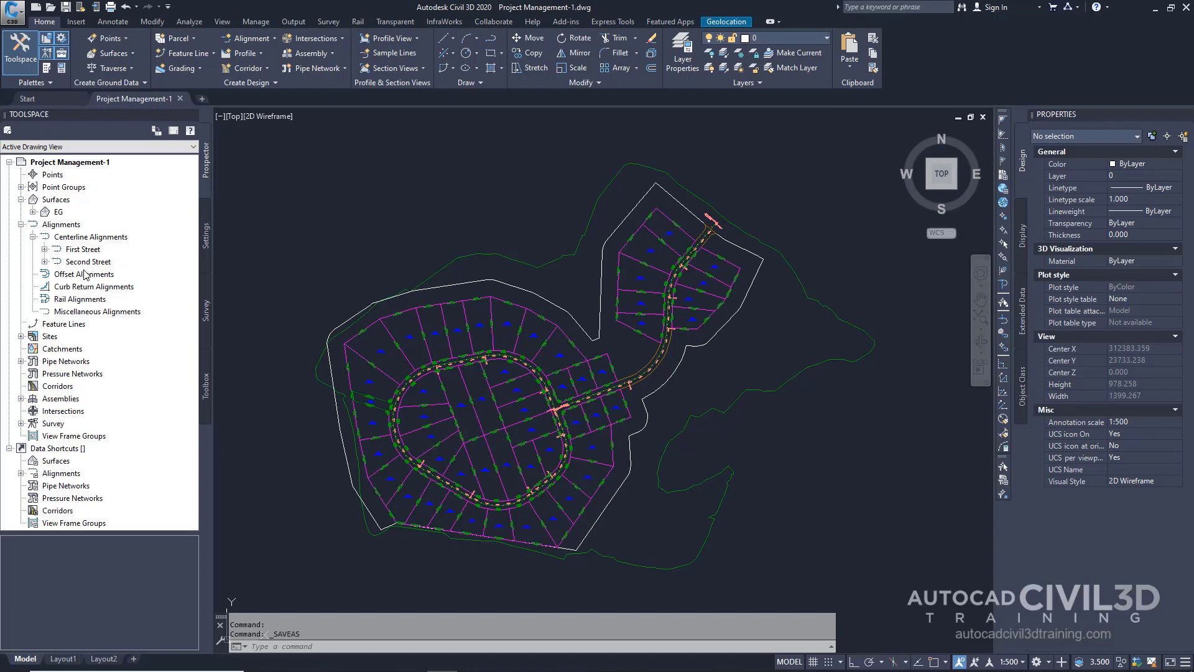
mouse_move(93, 266)
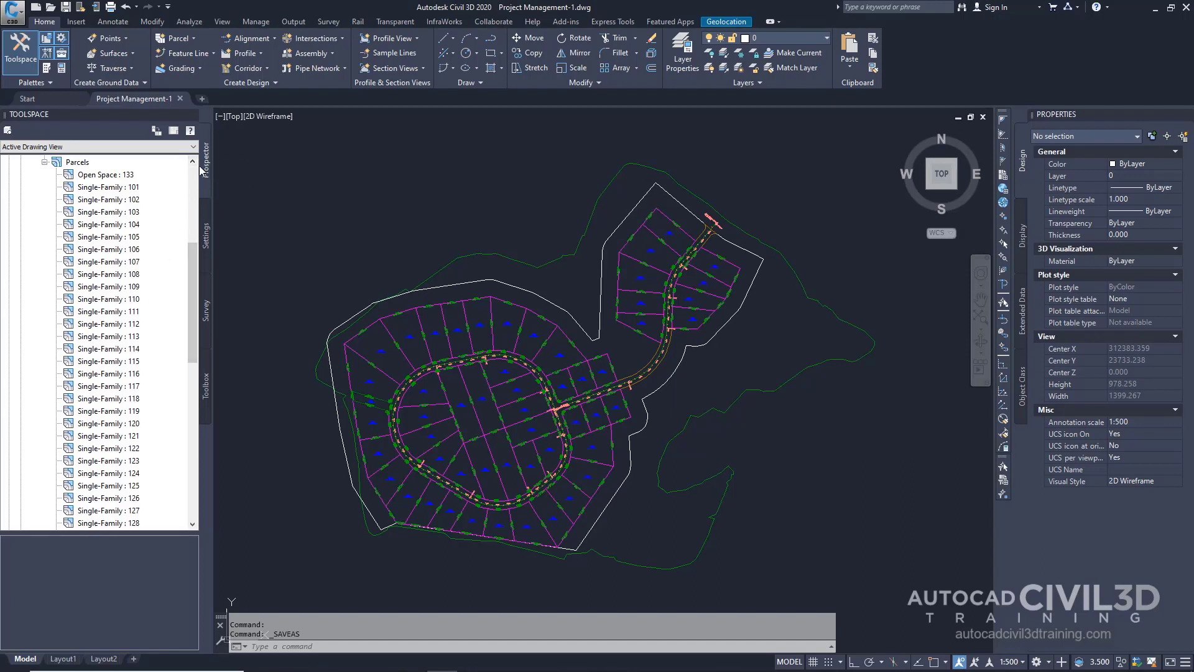
Switch the Prospector to Master View and set the data shortcuts working folder to Civil 3D Projects under Public Documents\Autodesk
left_click(72, 147)
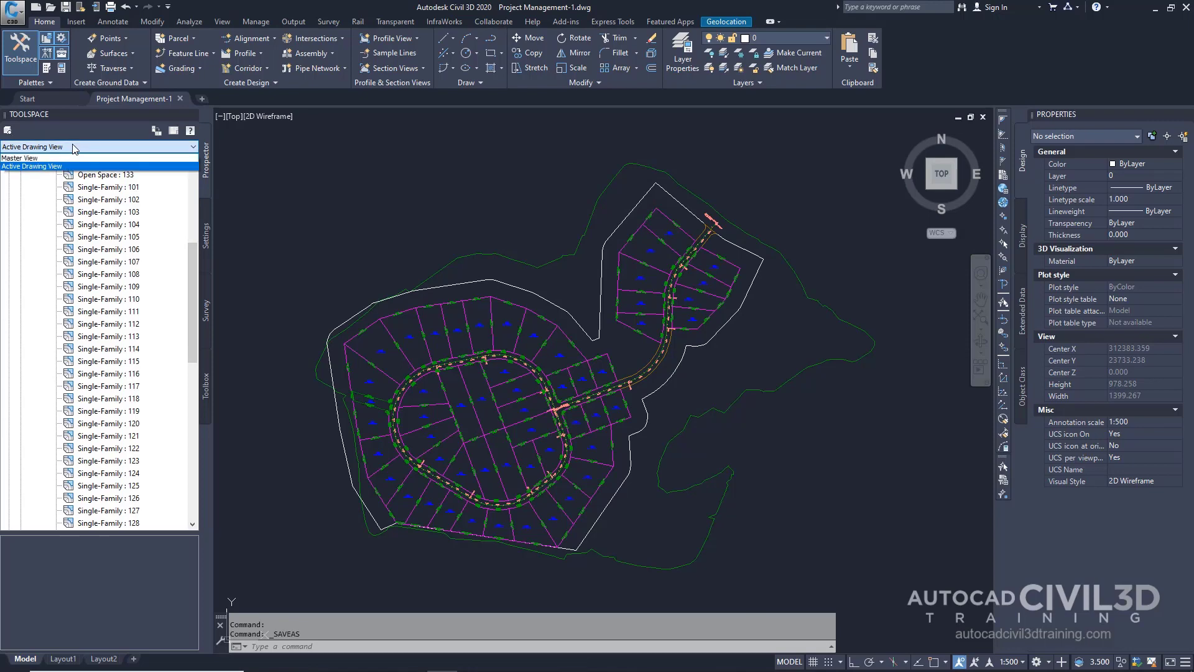
left_click(55, 159)
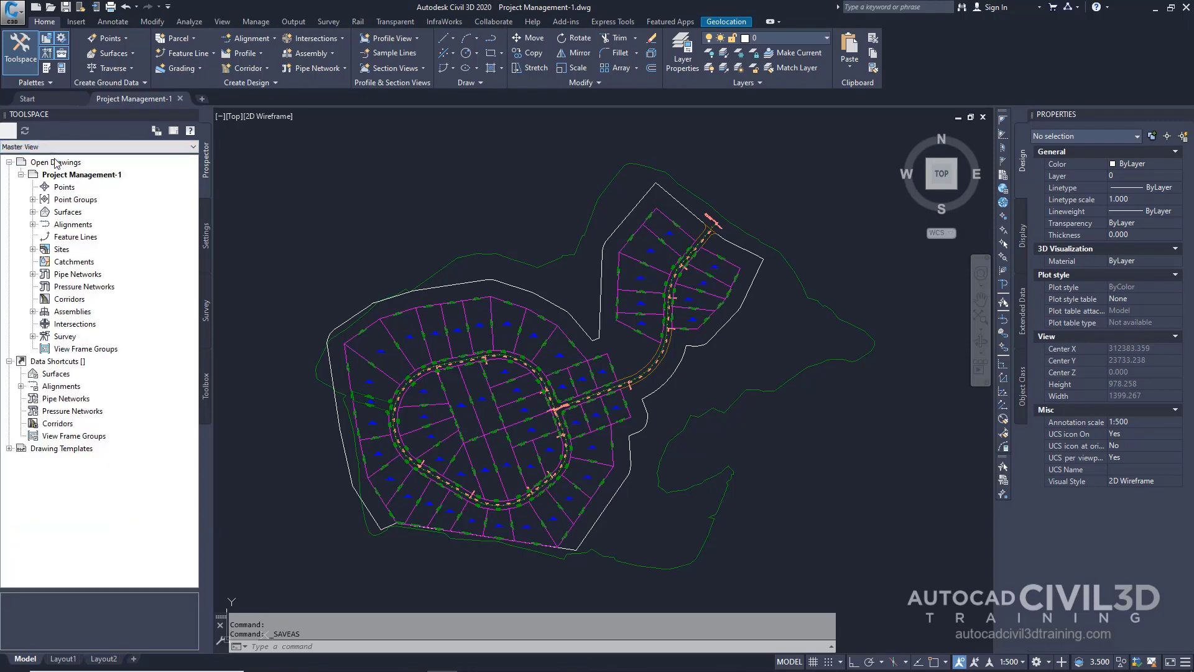
right_click(66, 367)
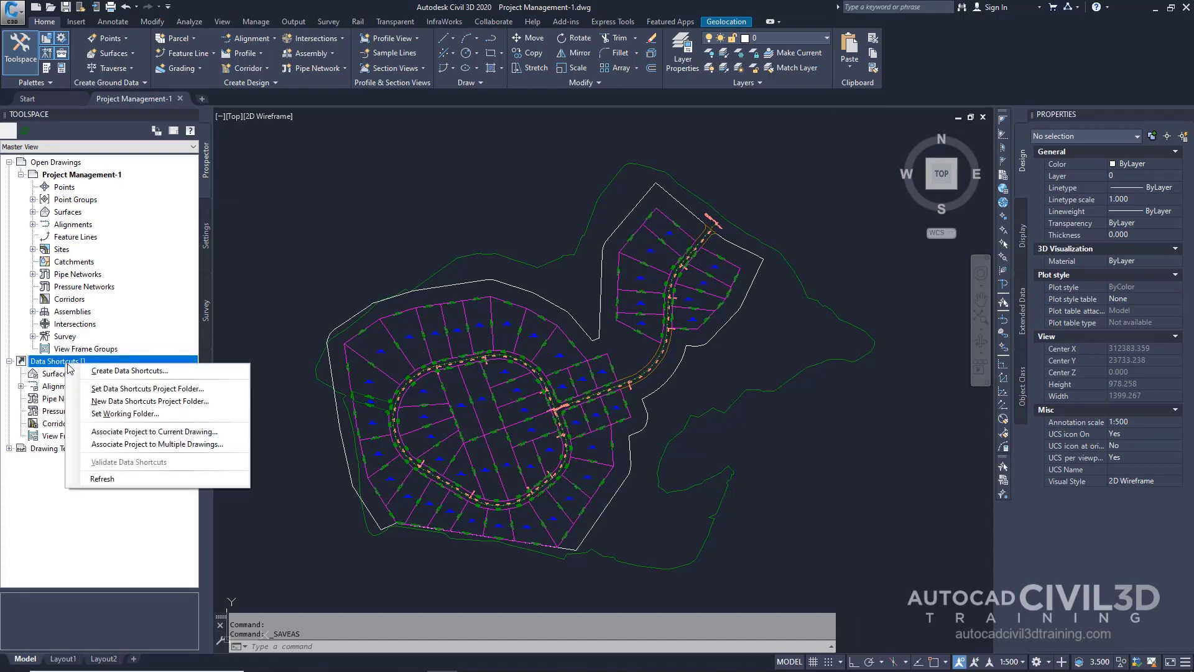
left_click(134, 416)
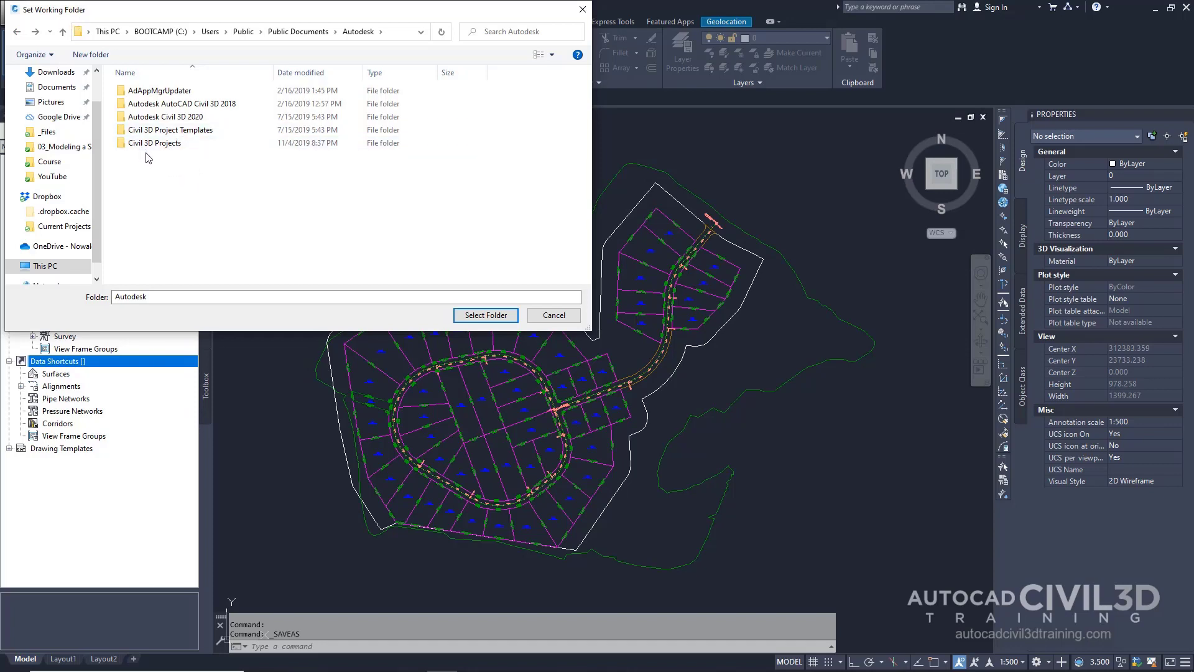
double_click(162, 145)
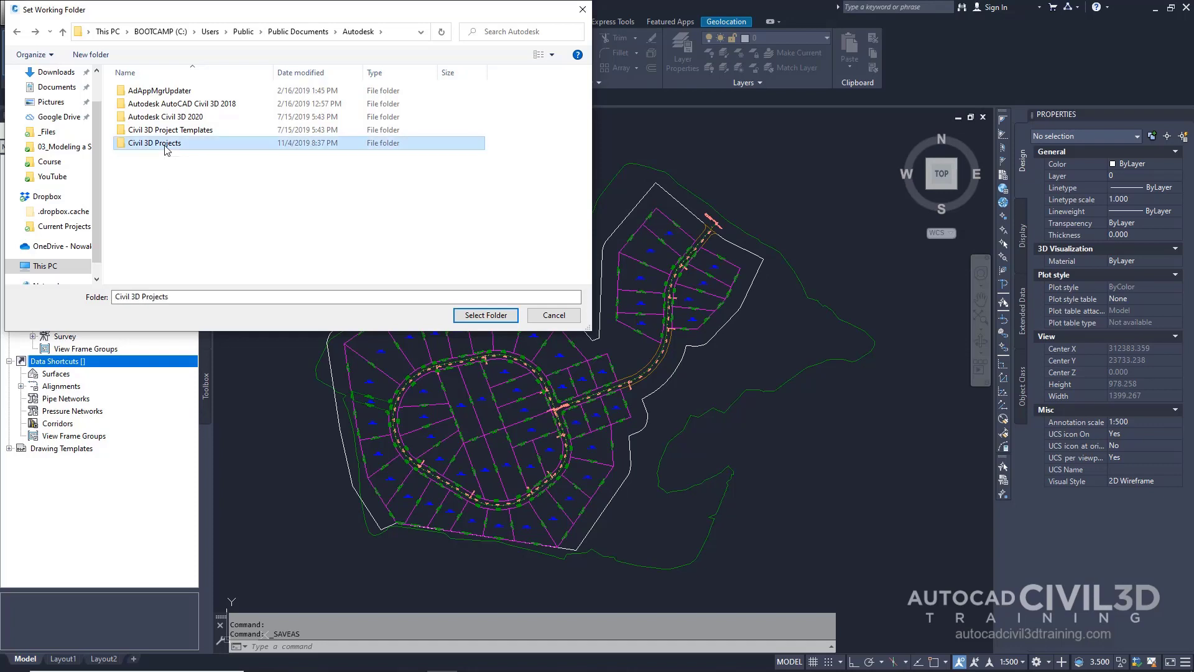
left_click(381, 39)
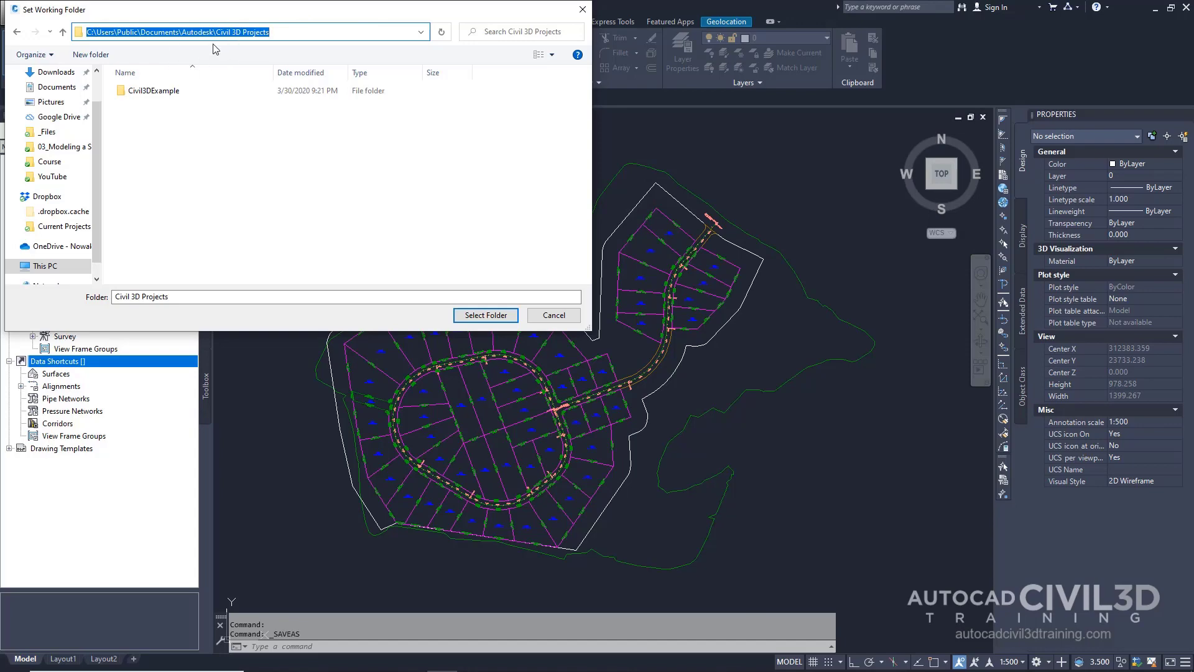
left_click(484, 315)
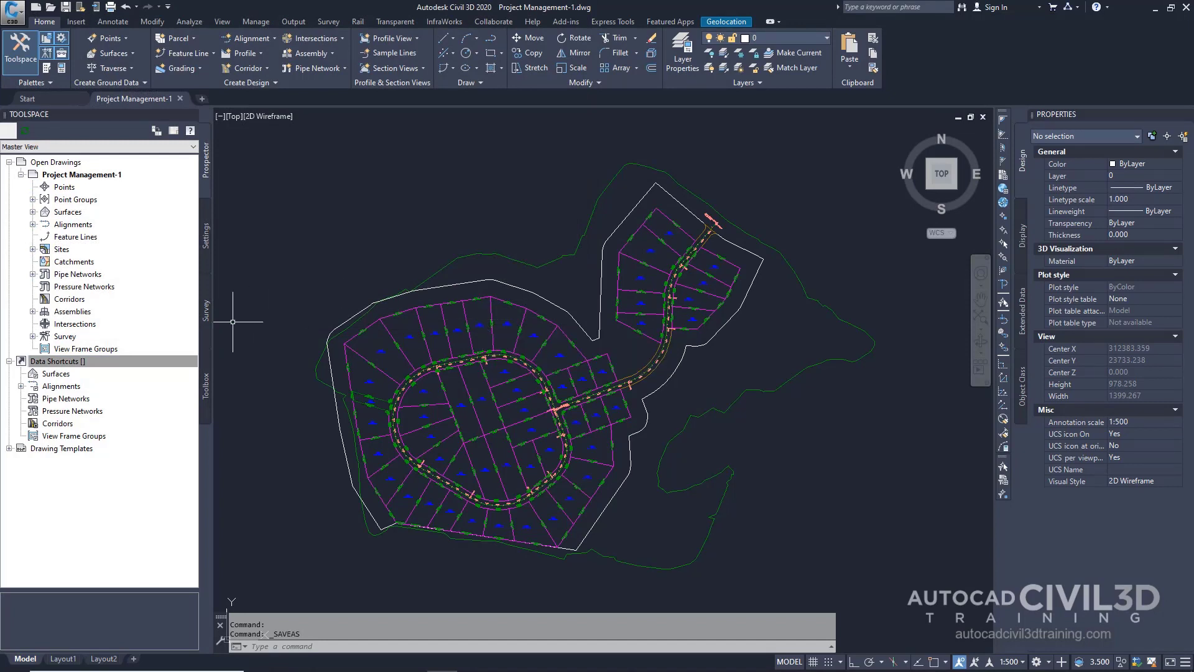
Start a new data shortcuts project folder that uses a project template, with Civil 3D Project Templates as the templates folder
left_click(123, 362)
right_click(125, 365)
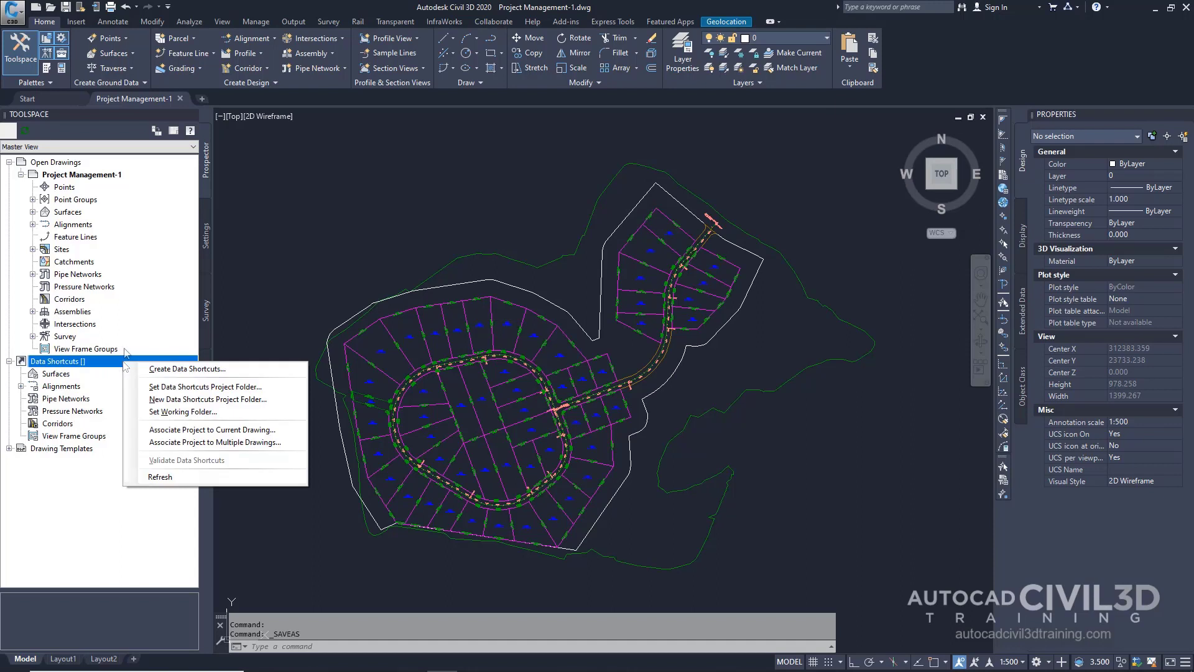
left_click(151, 401)
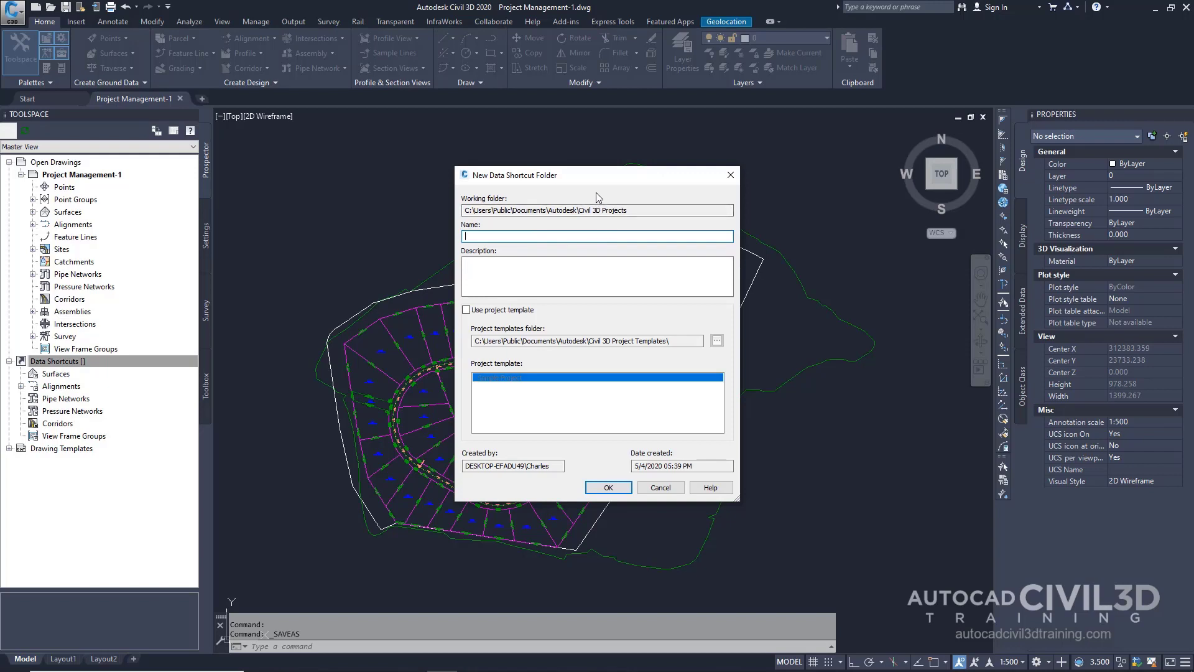
left_click(467, 310)
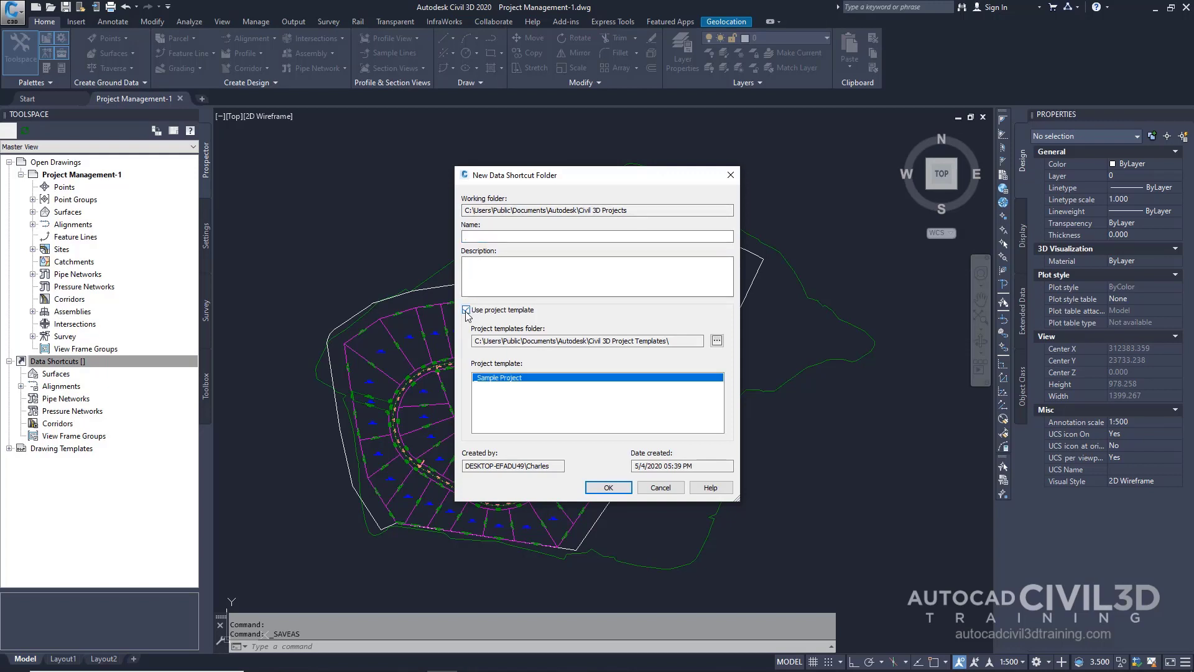
left_click(717, 342)
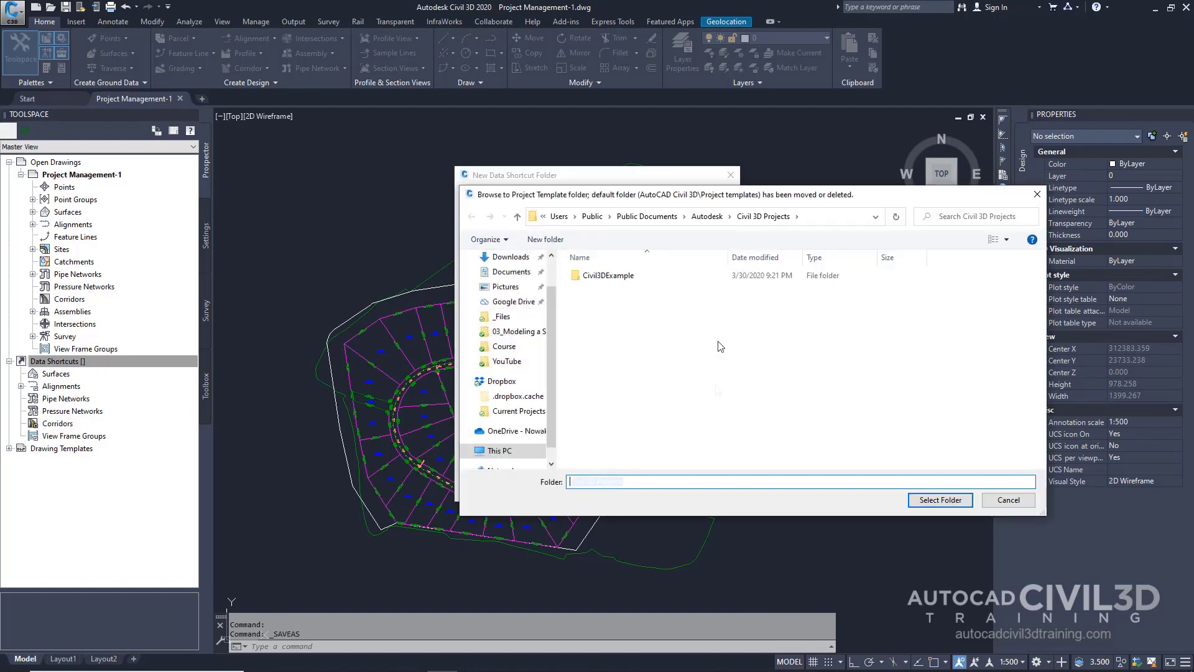
left_click(709, 217)
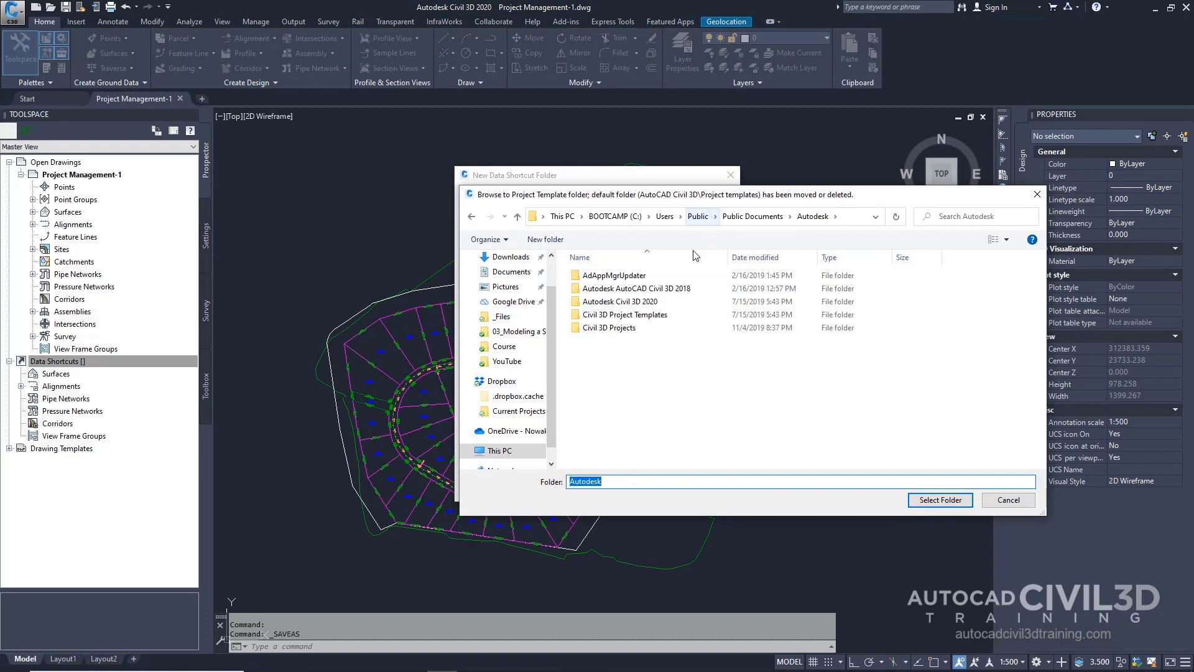
left_click(646, 317)
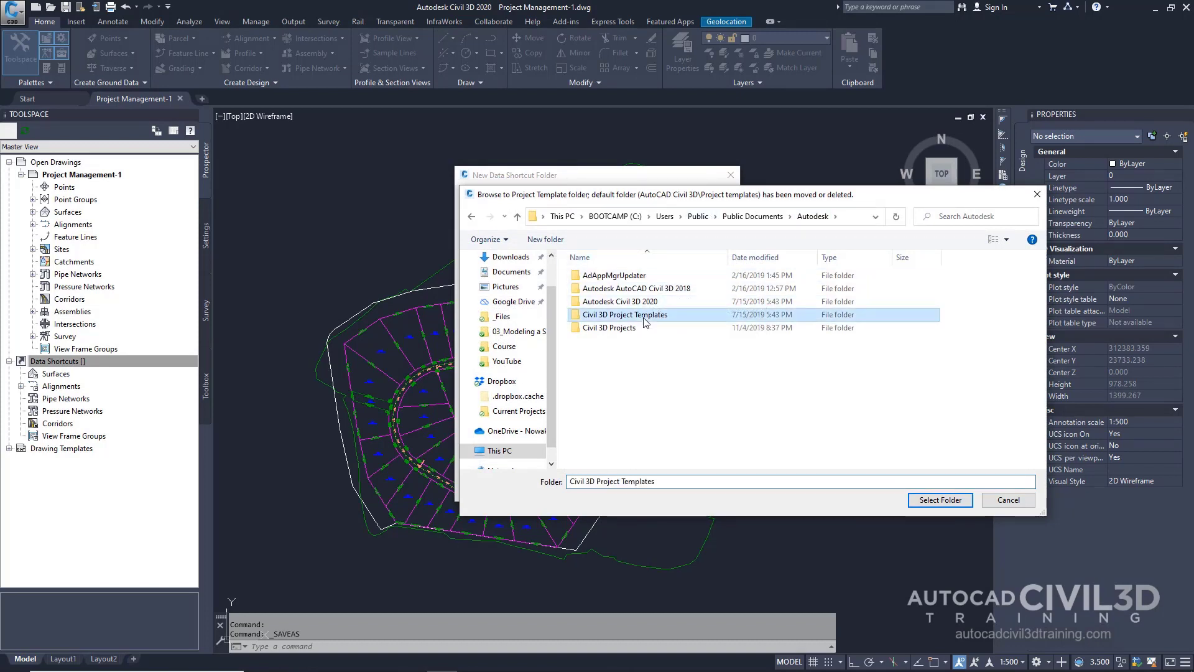
left_click(927, 501)
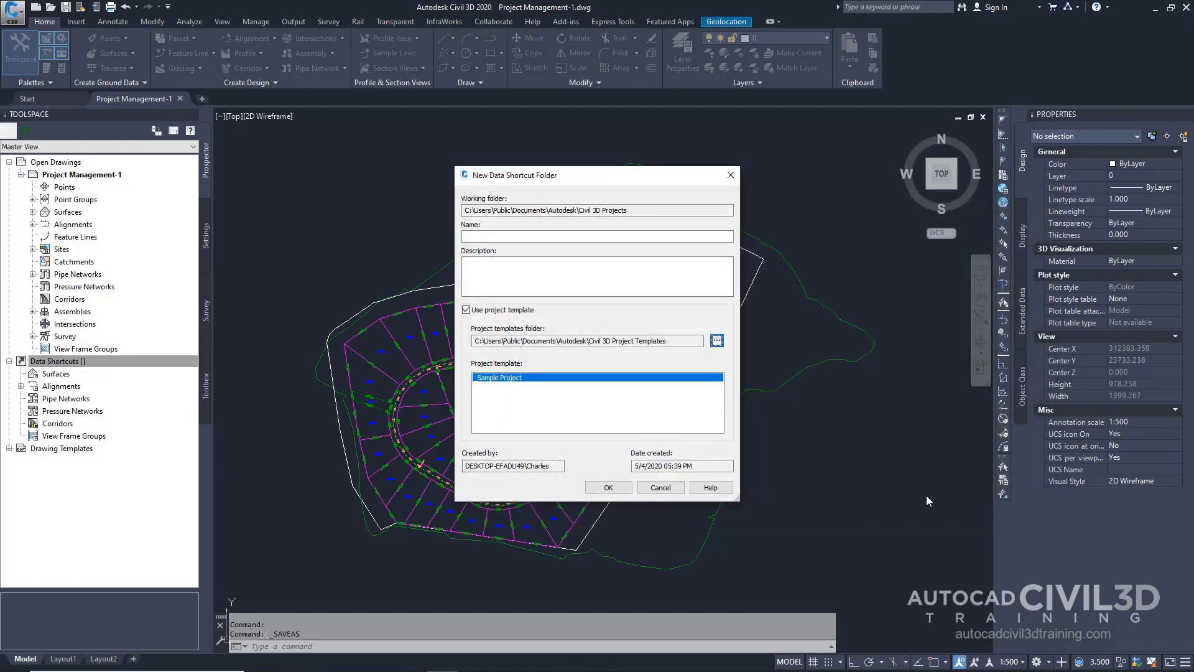
Name the project folder "Tutorial Data Shortcuts Project", choose the _Sample Project template and create it
left_click(672, 234)
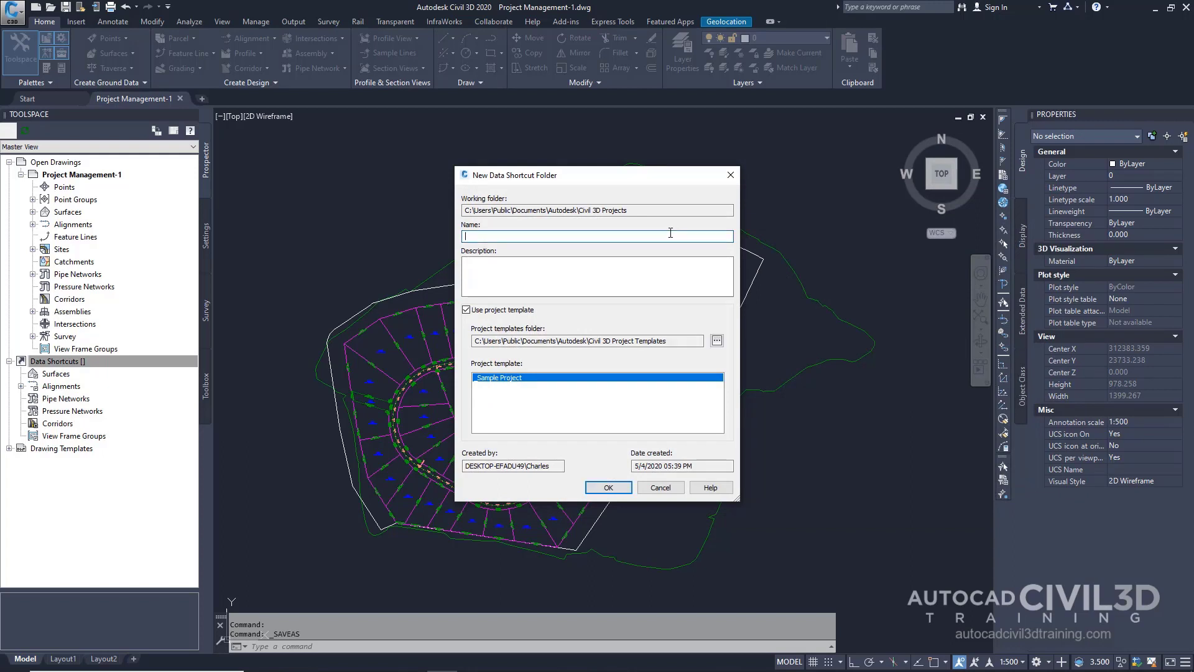
type("Tutorial Data Shortcuts Project")
left_click(528, 382)
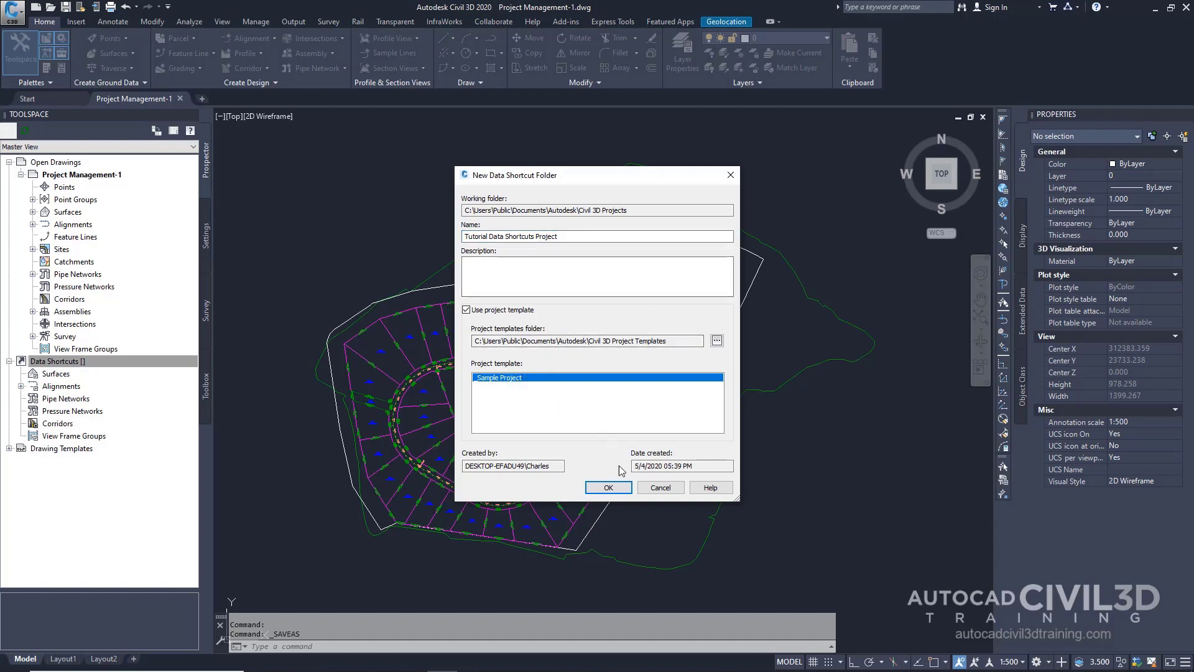
left_click(615, 490)
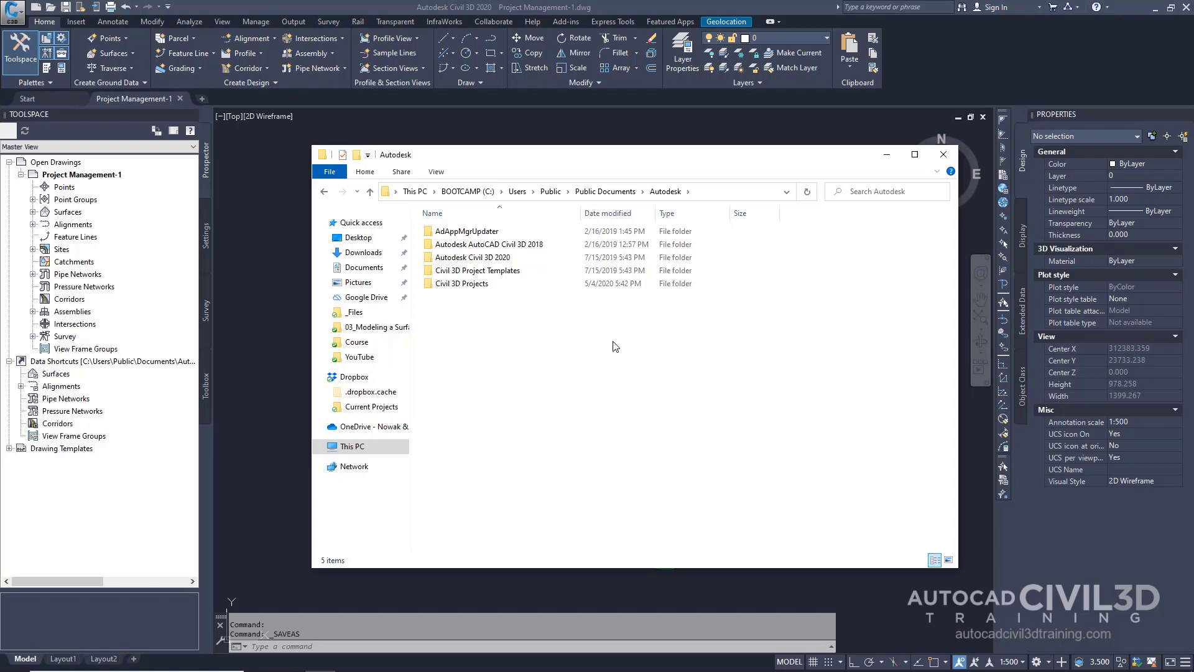
In File Explorer, open Civil 3D Projects and examine the contents of the Tutorial Data Shortcuts Project folder
double_click(481, 284)
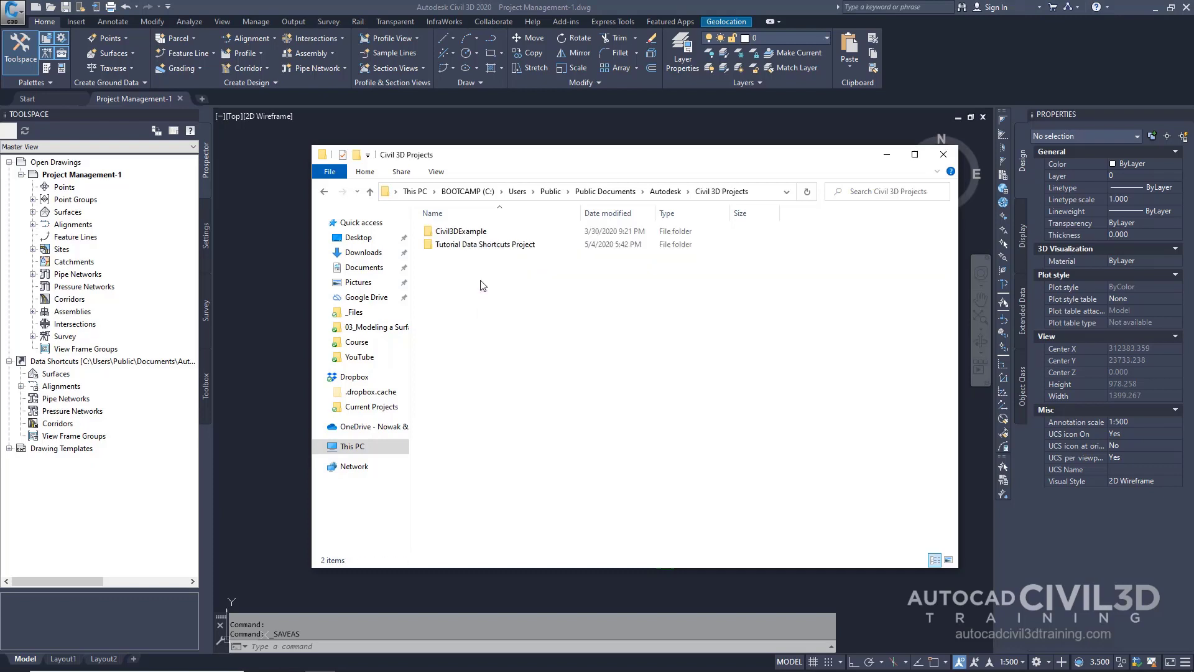
double_click(496, 246)
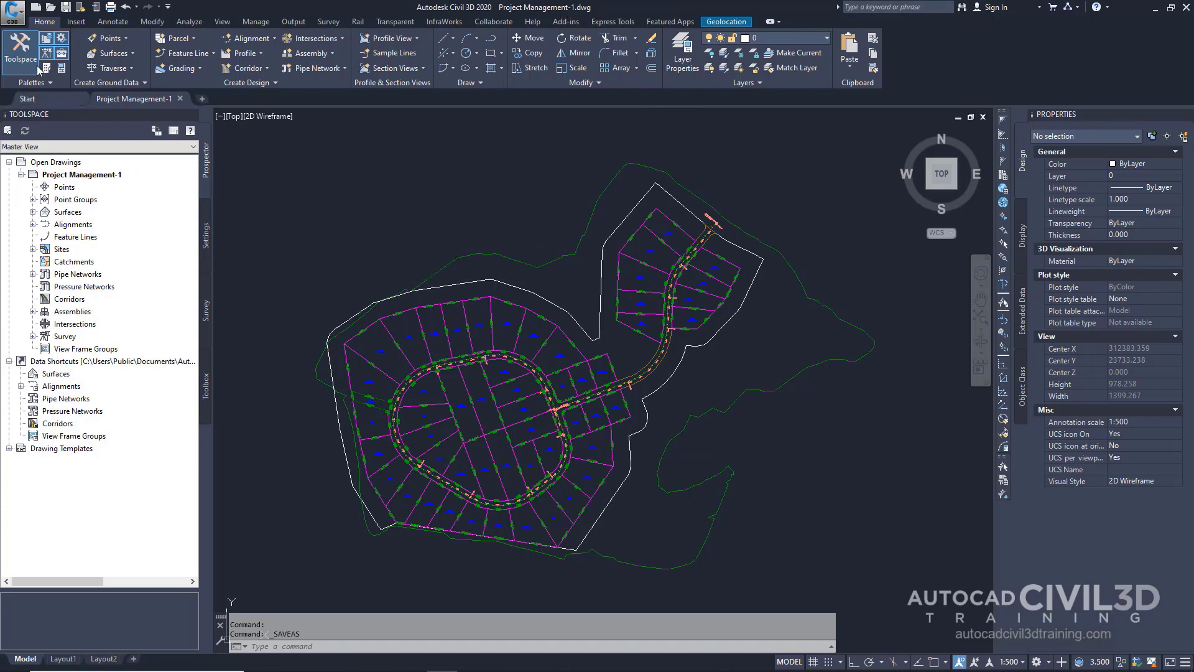
Save the drawing as Project Management-1 in the Source Drawings folder of Tutorial Data Shortcuts Project
left_click(15, 12)
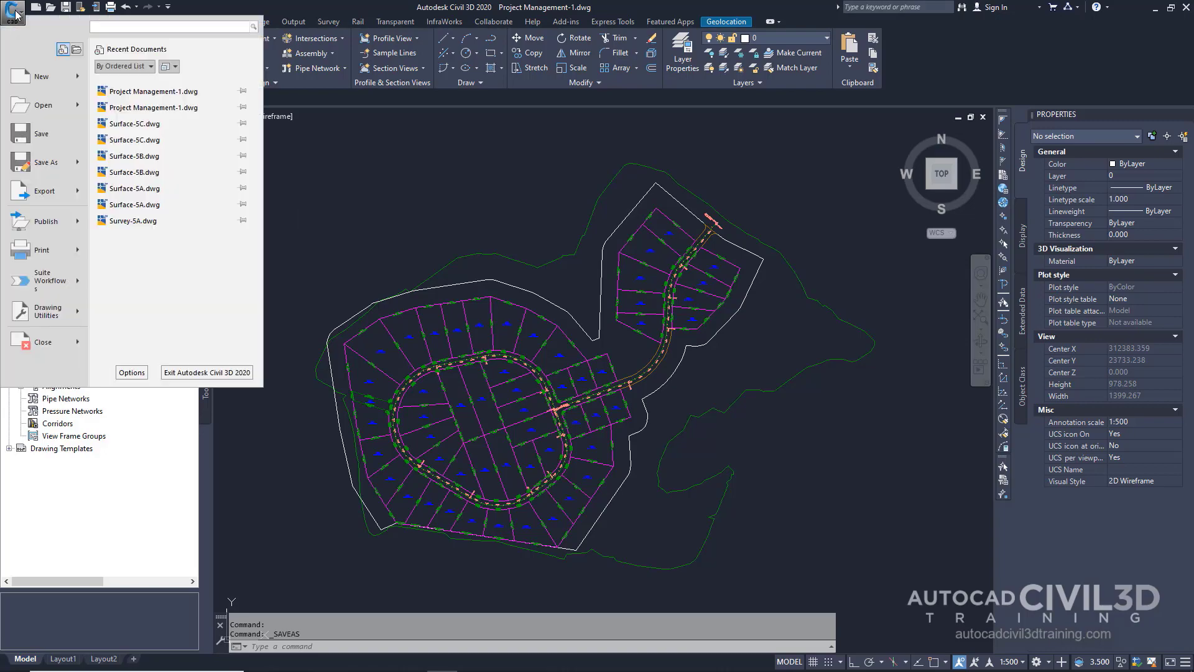
left_click(44, 162)
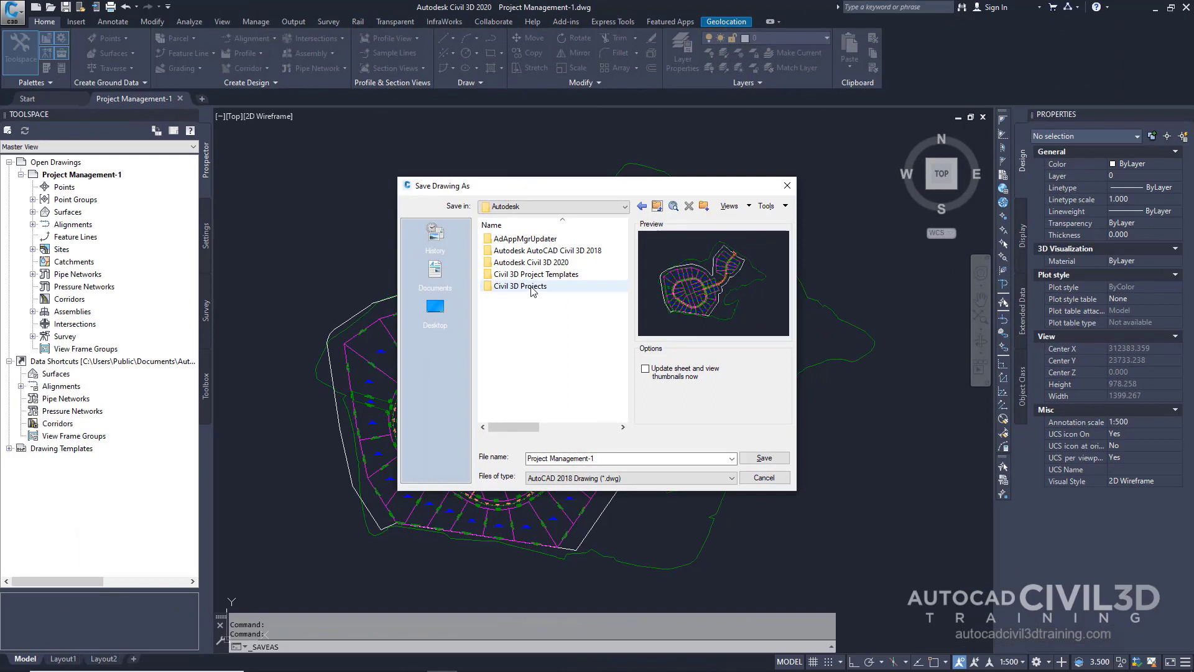
double_click(532, 287)
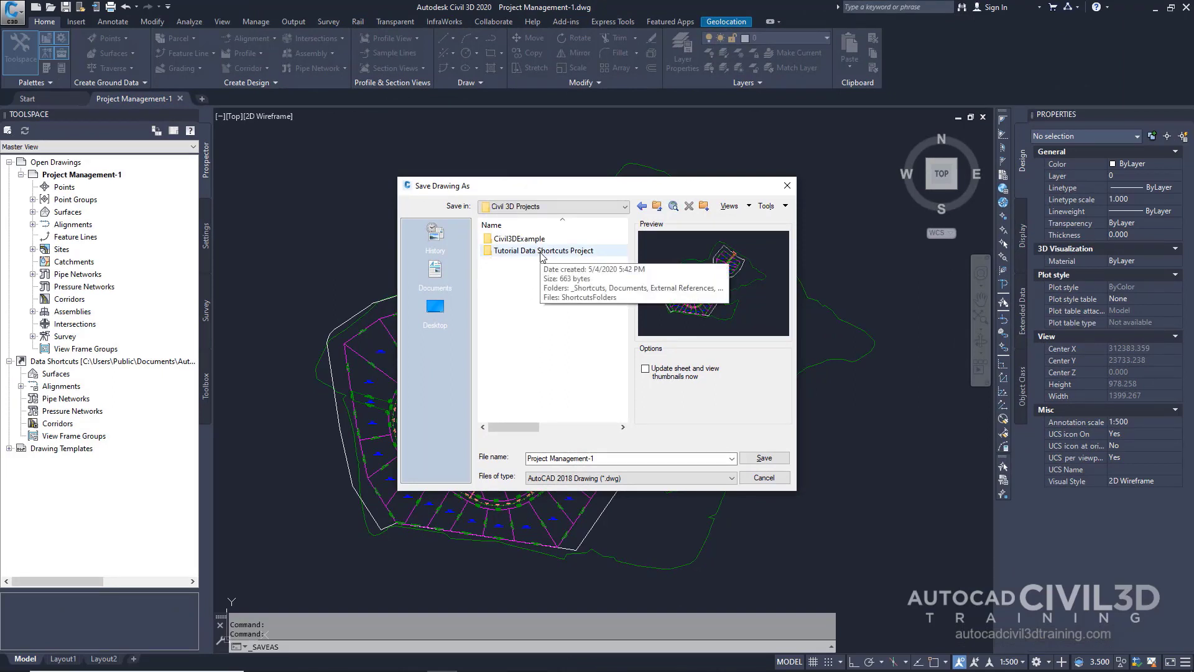
double_click(541, 253)
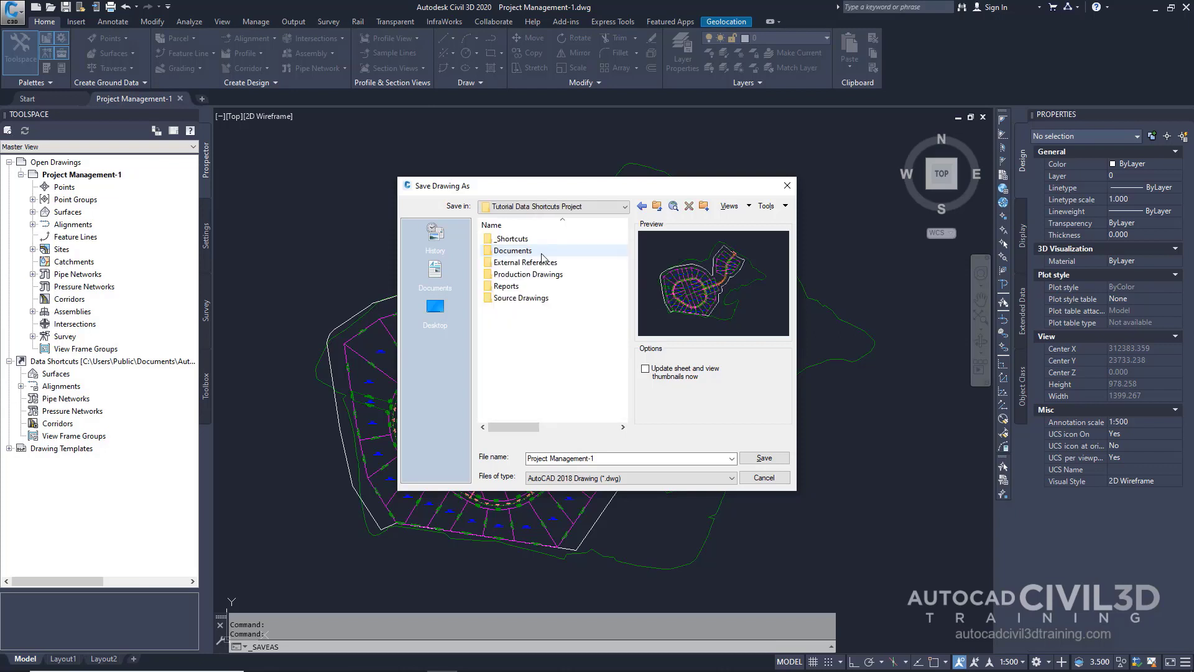
double_click(520, 298)
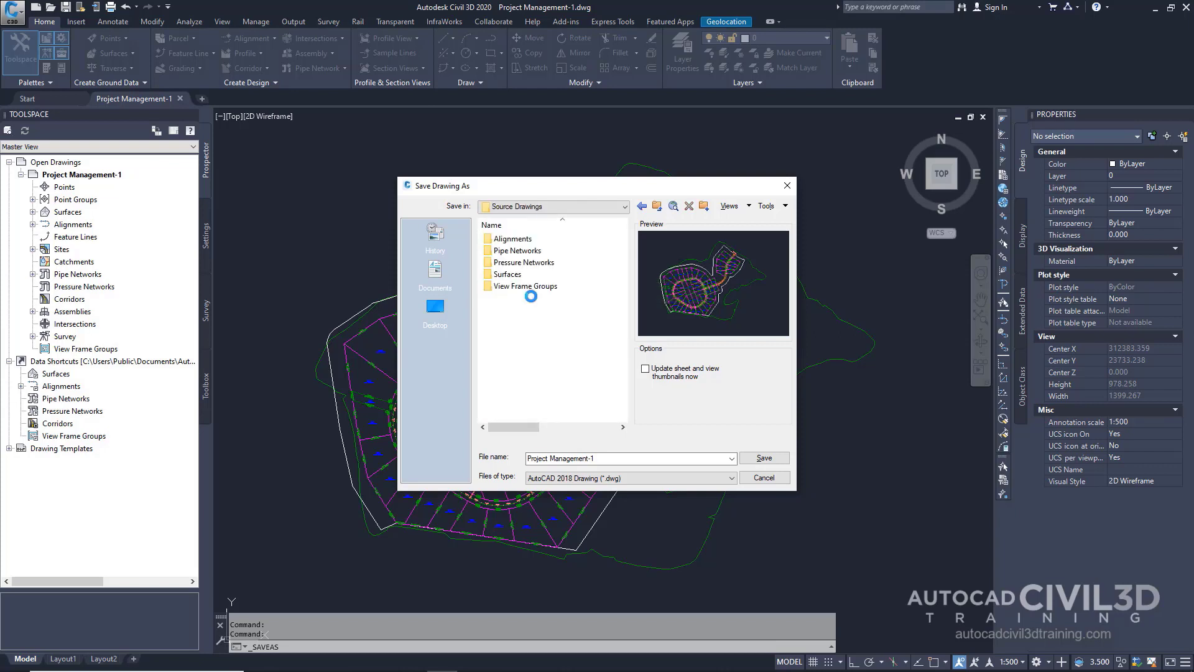
left_click(765, 458)
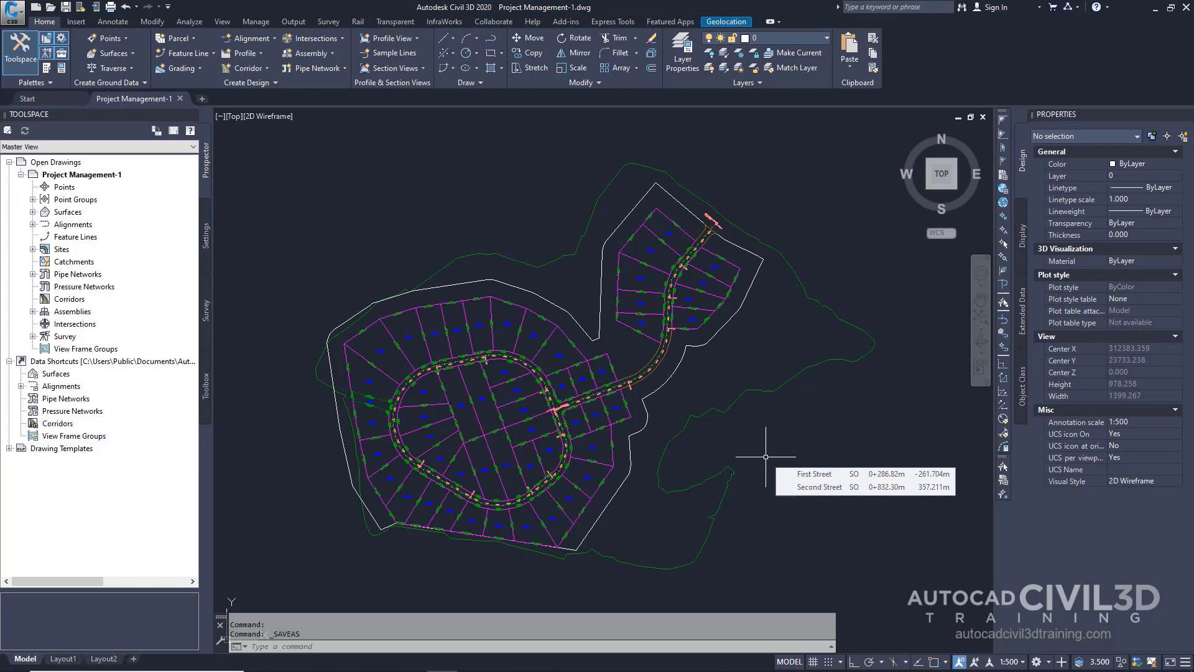
Create data shortcuts for the EG surface and the First Street and Second Street centerline alignments
left_click(263, 21)
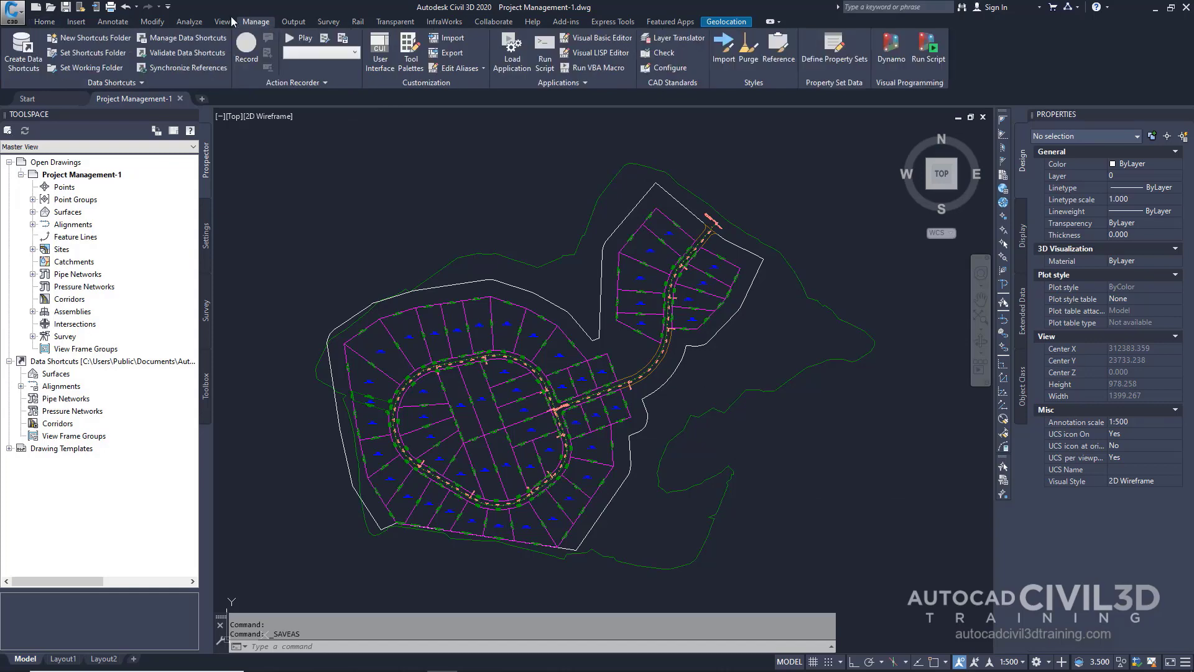
left_click(143, 82)
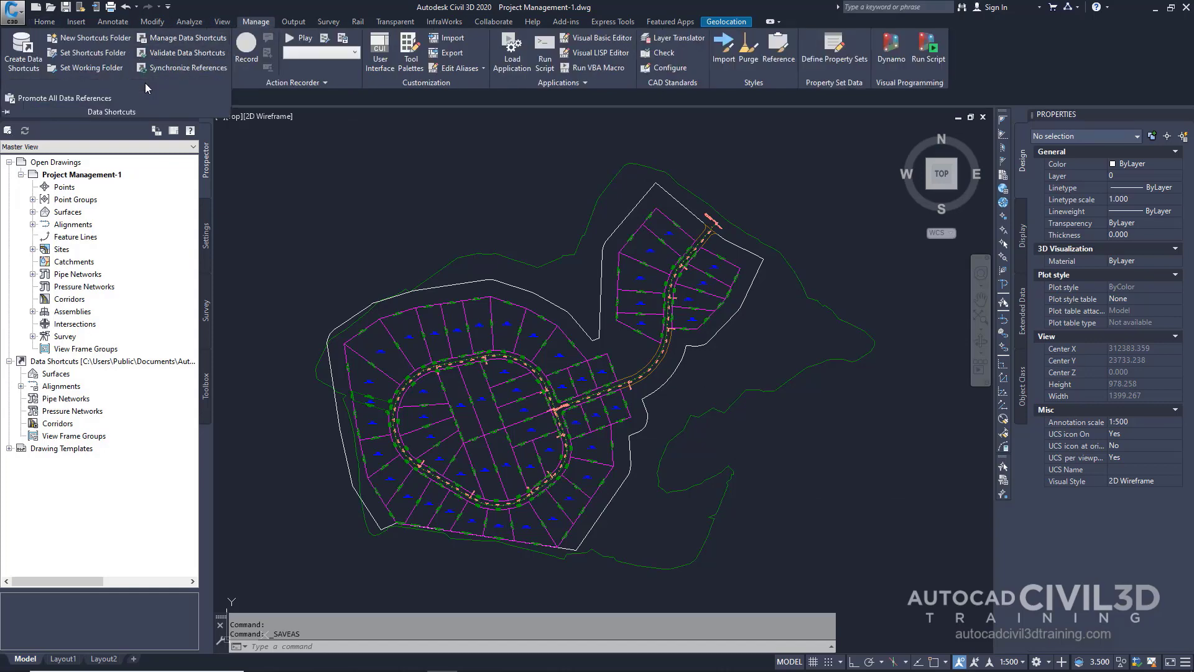
left_click(28, 68)
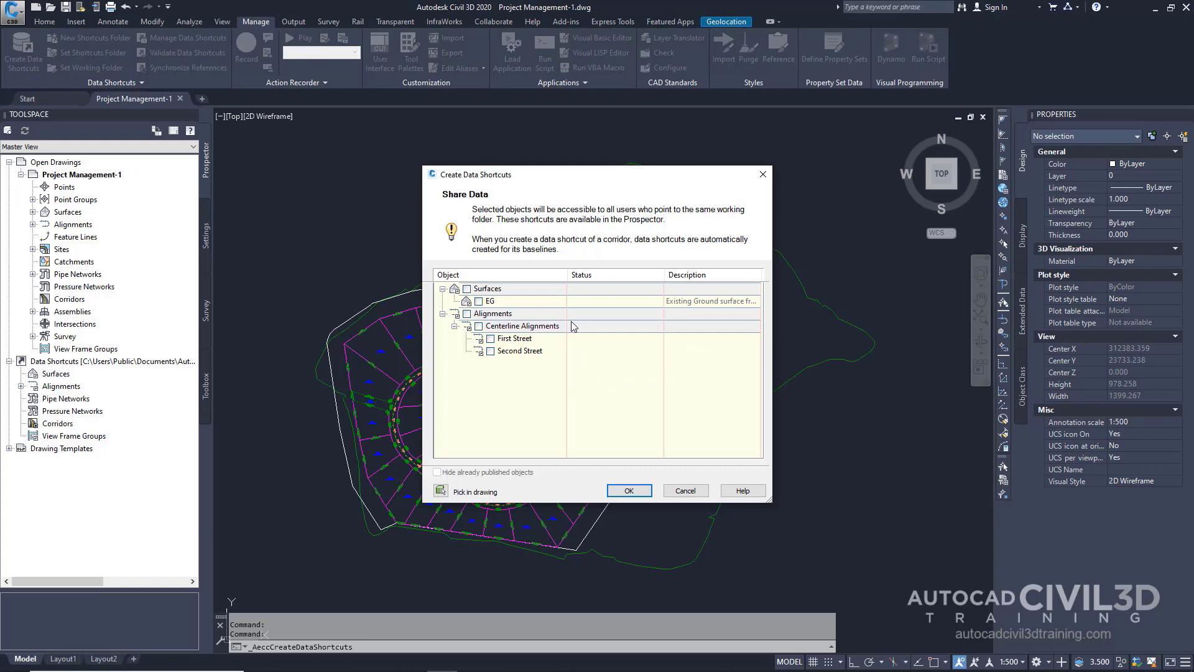
left_click(466, 288)
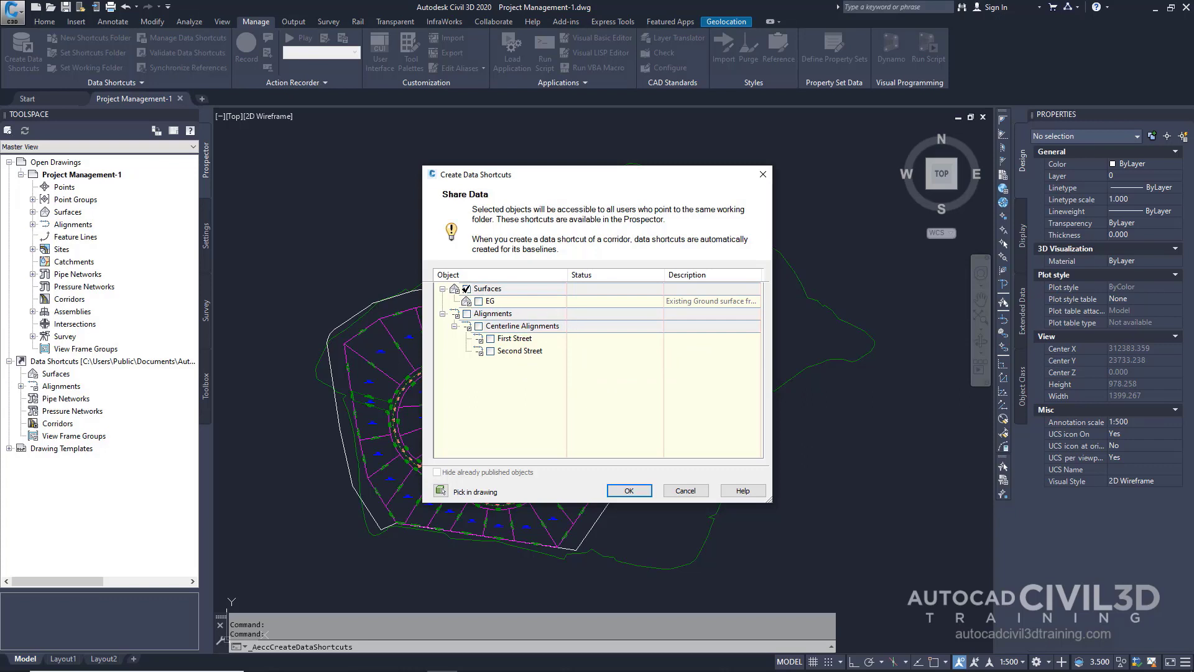
left_click(467, 313)
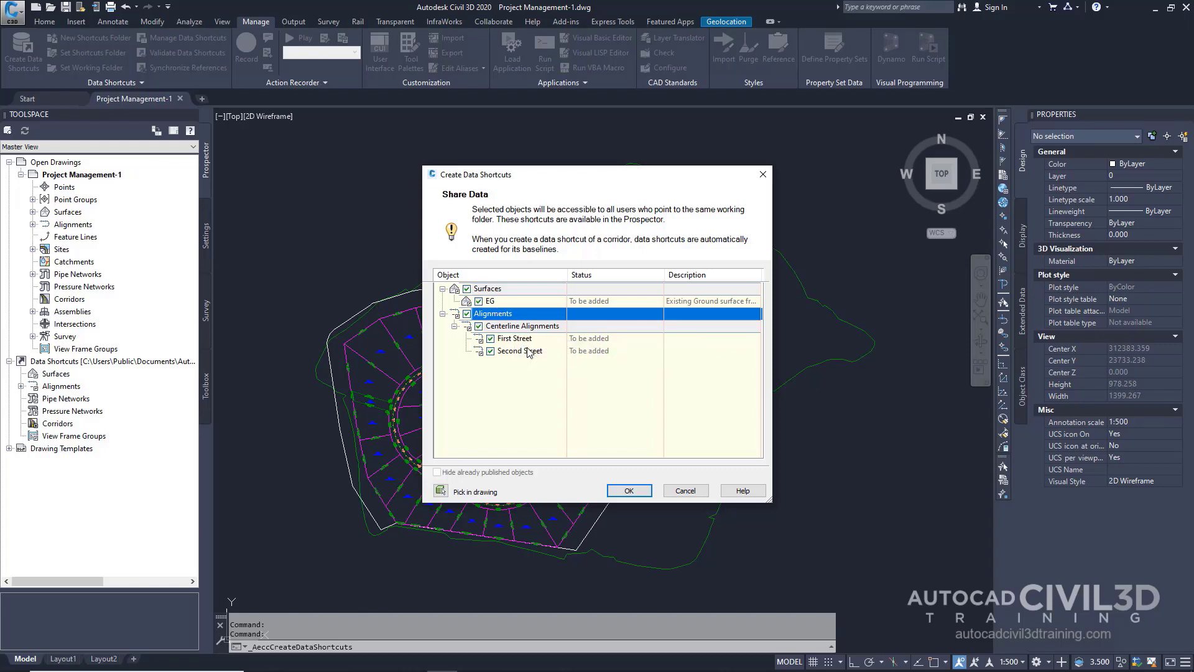
left_click(641, 490)
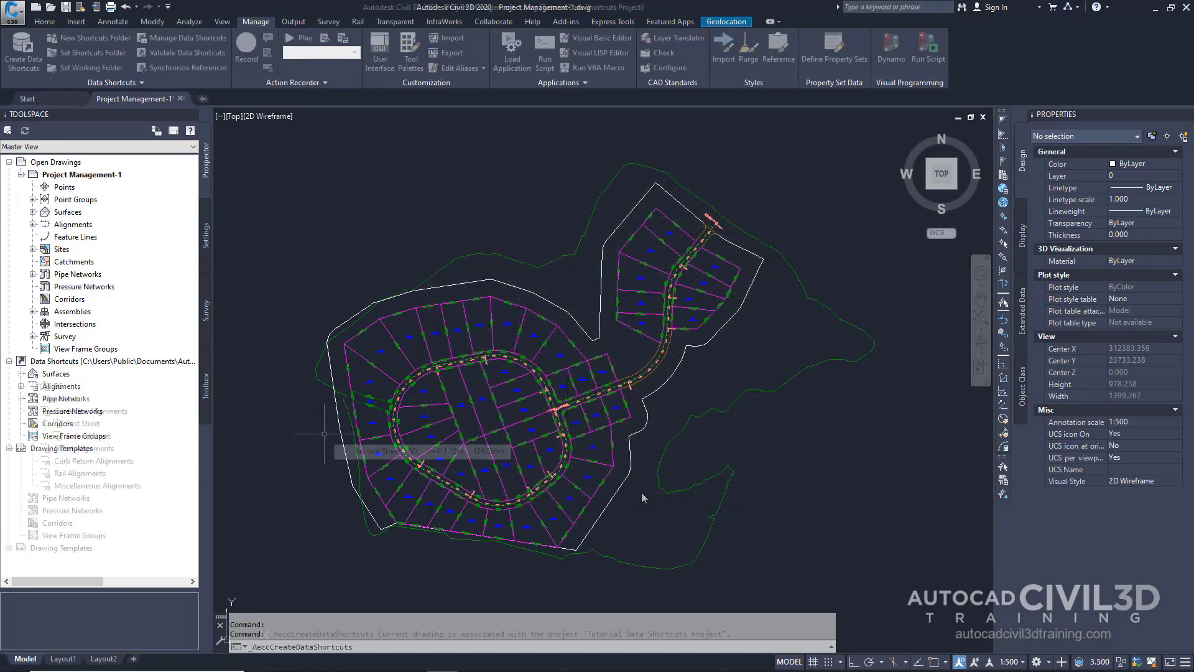
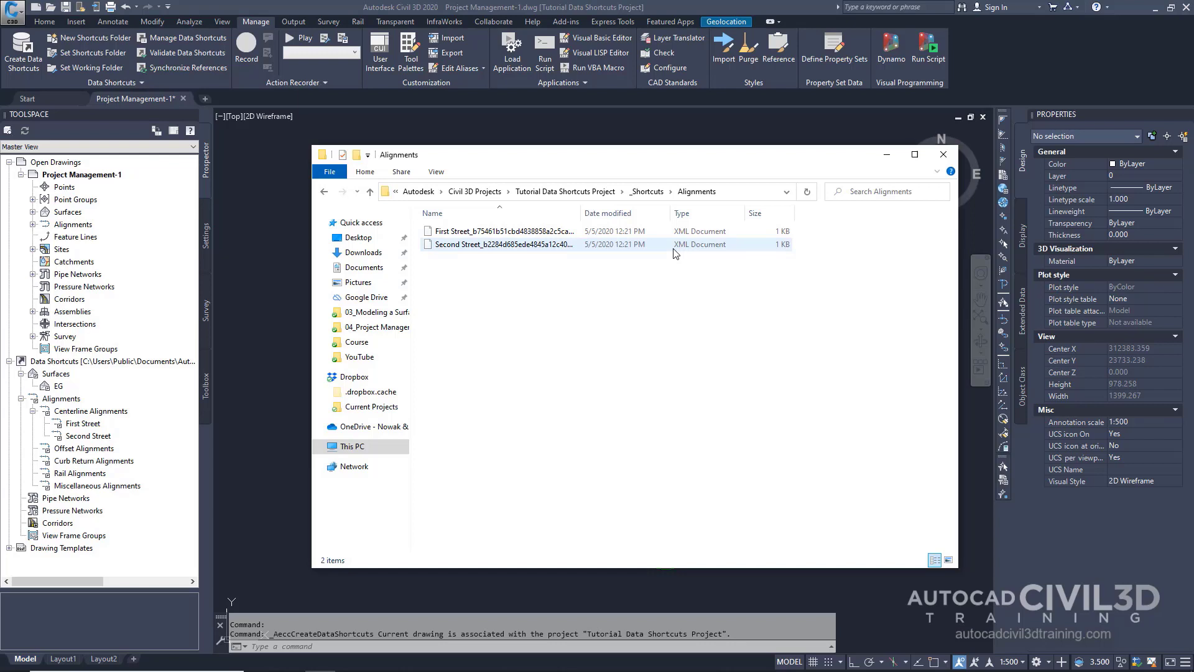
In File Explorer, examine the project's _Shortcuts Surfaces folder and its Source Drawings folder
left_click(647, 192)
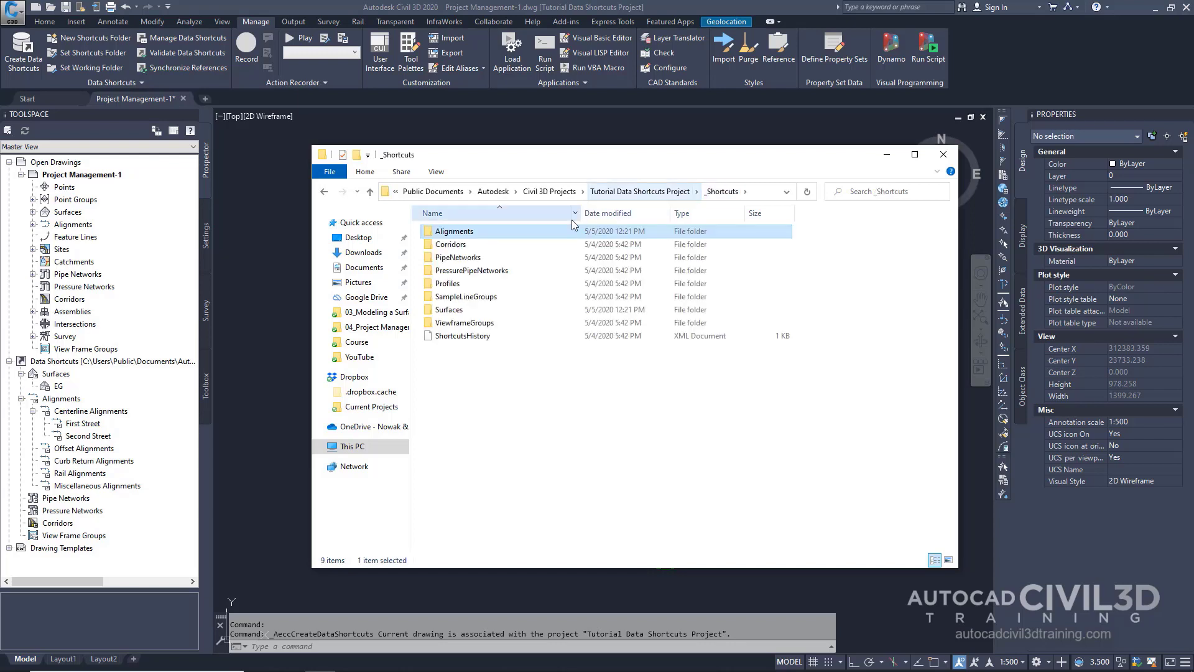
double_click(451, 308)
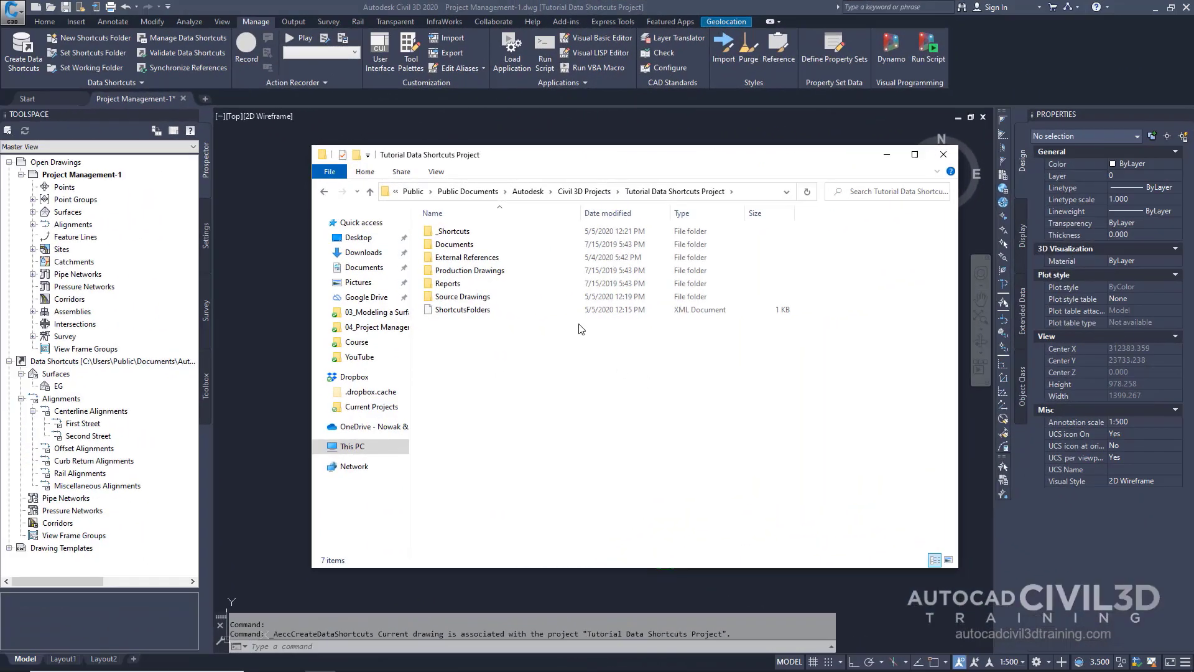
double_click(480, 297)
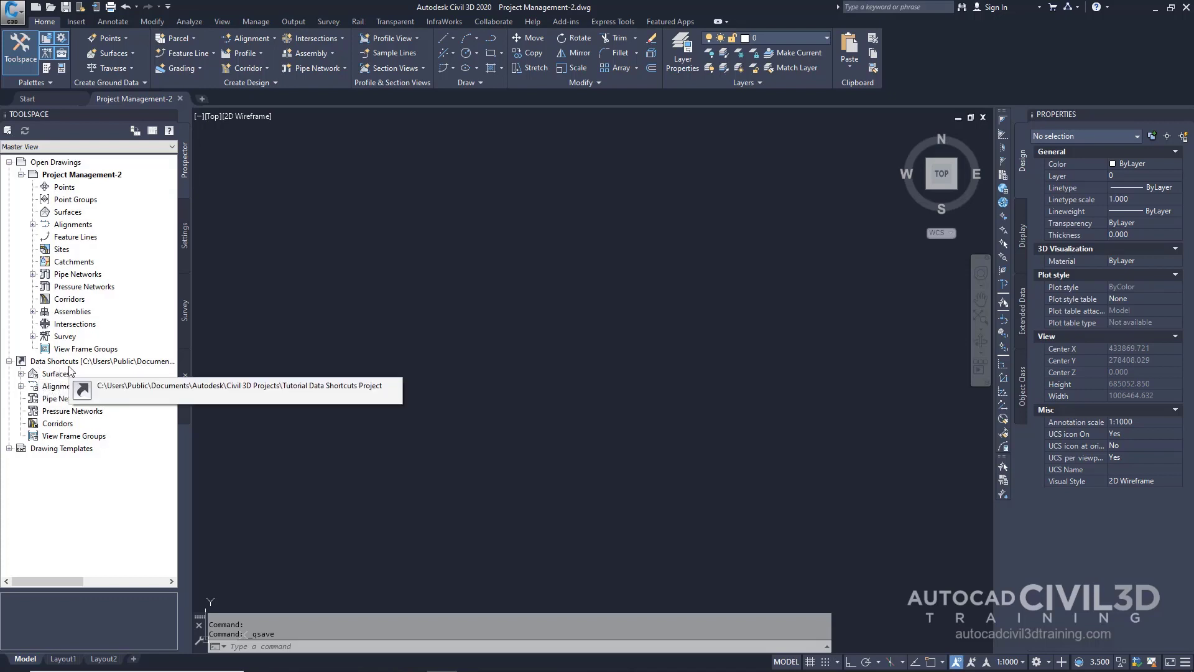
Create a reference to the EG surface data shortcut using the Contours 5m and 25m (Background) style
left_click(21, 374)
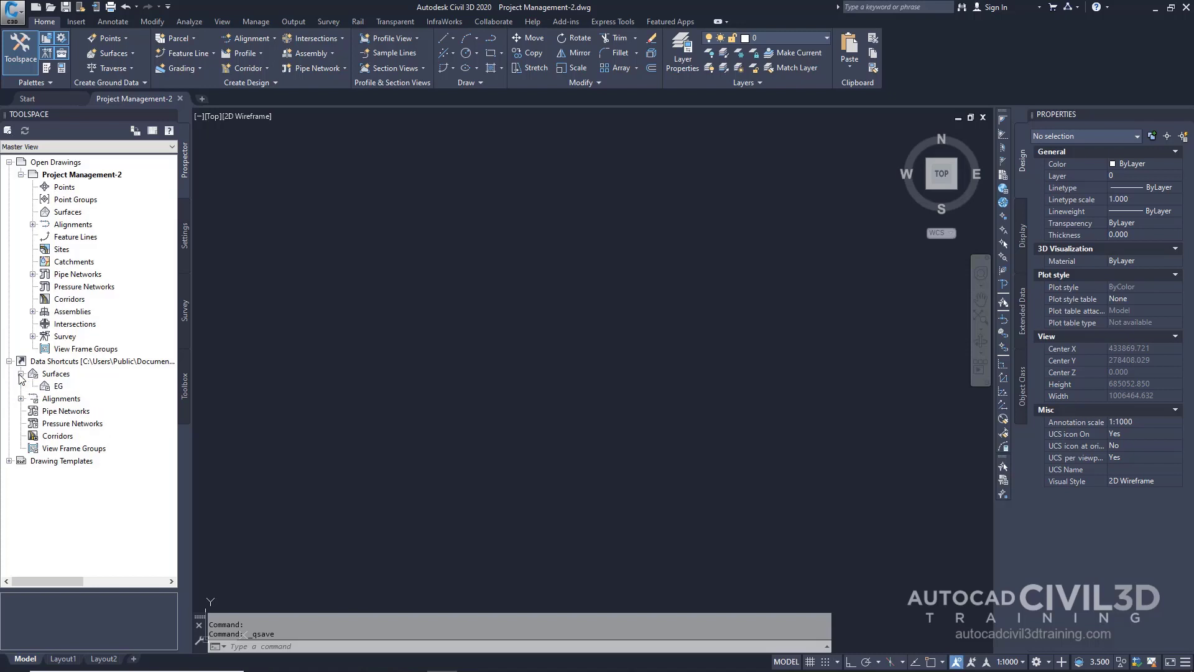
left_click_drag(58, 387, 60, 389)
right_click(59, 389)
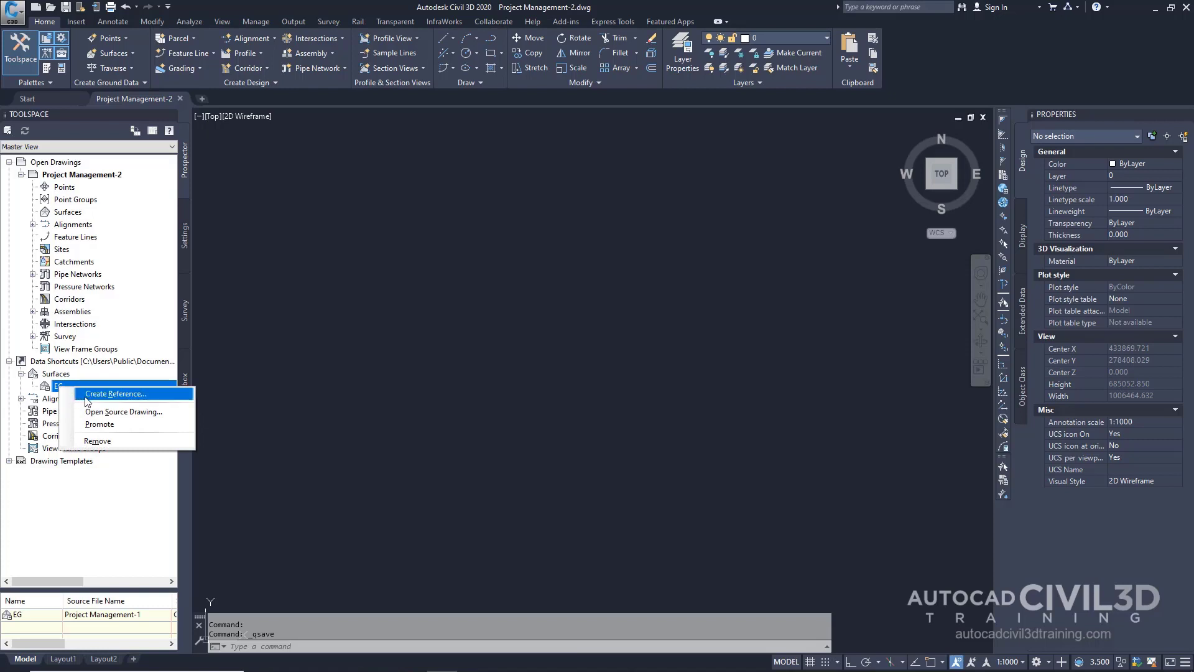
left_click(86, 397)
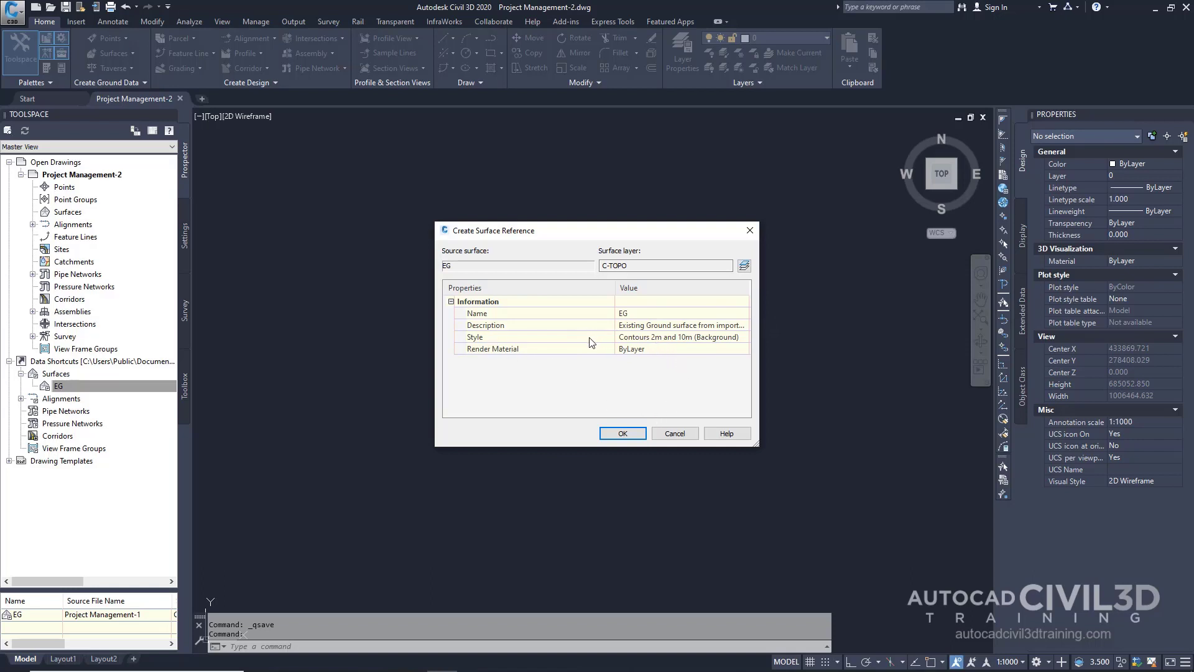
left_click(742, 338)
left_click(744, 337)
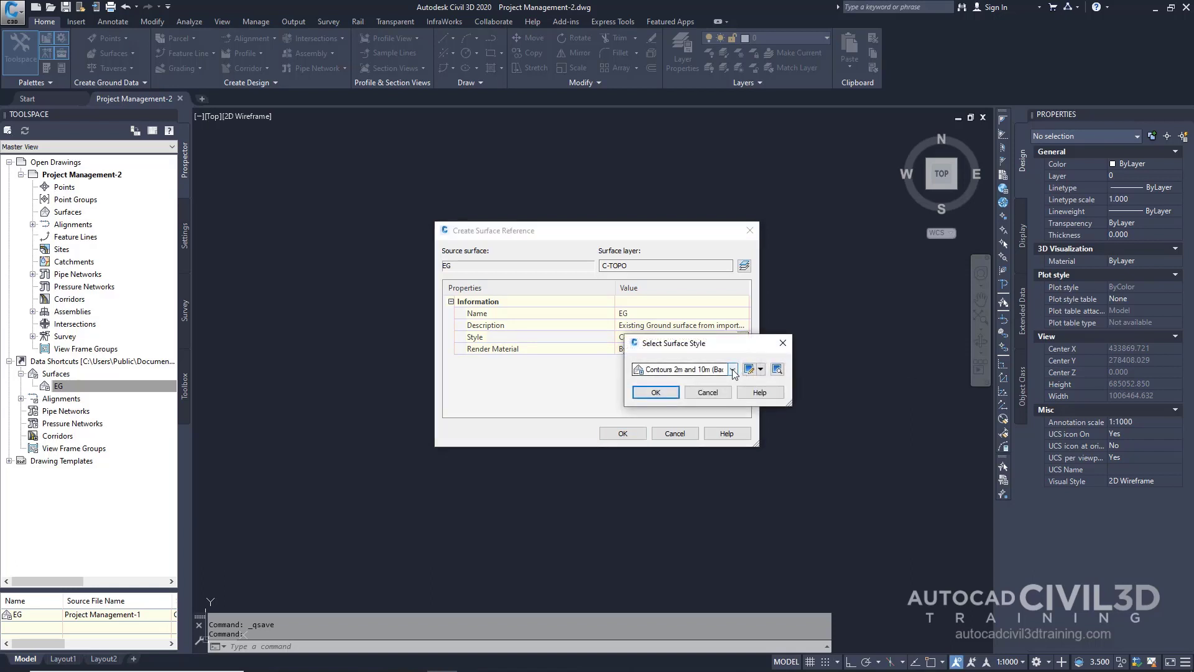
left_click(732, 369)
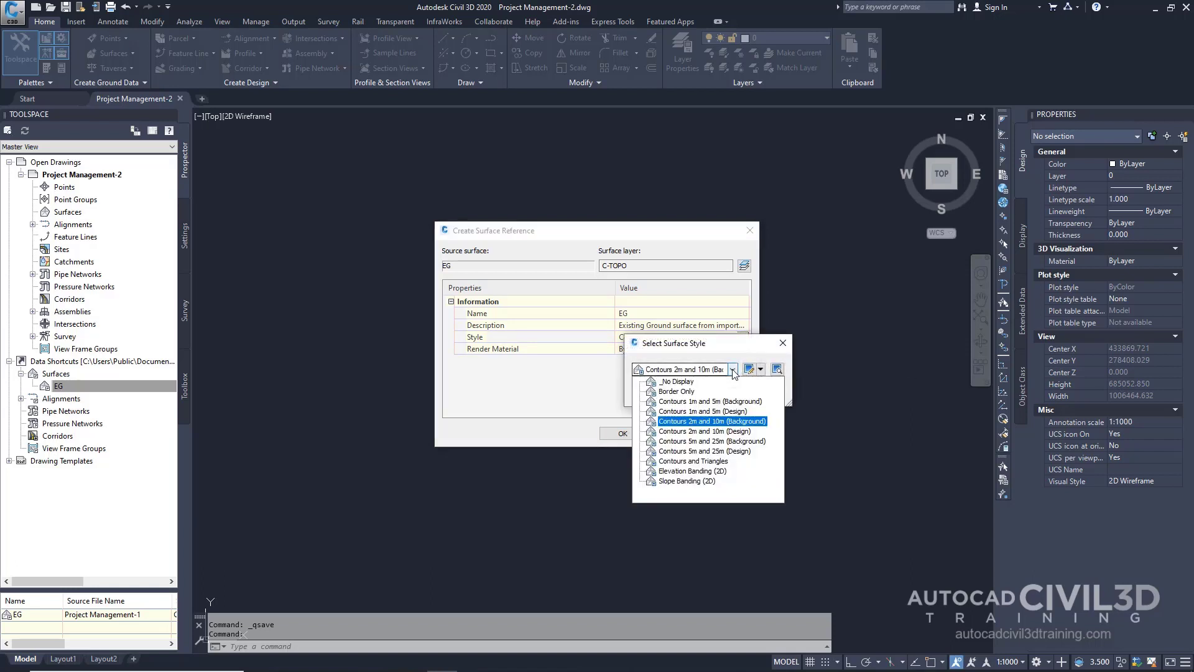
left_click(759, 442)
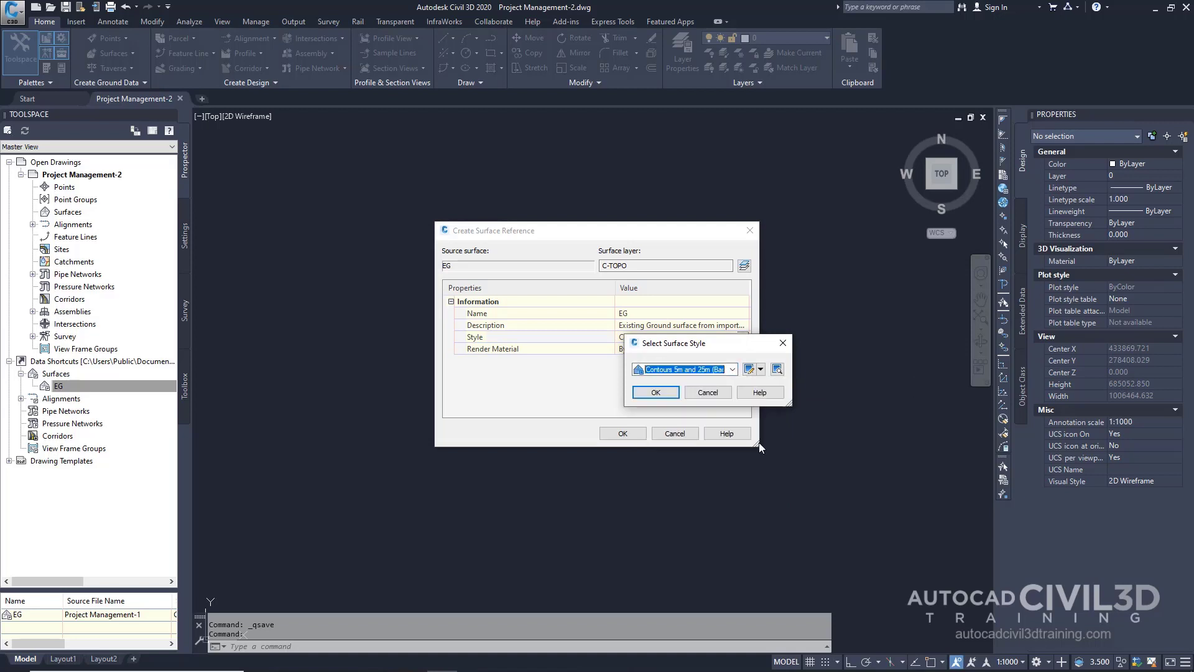
left_click(664, 395)
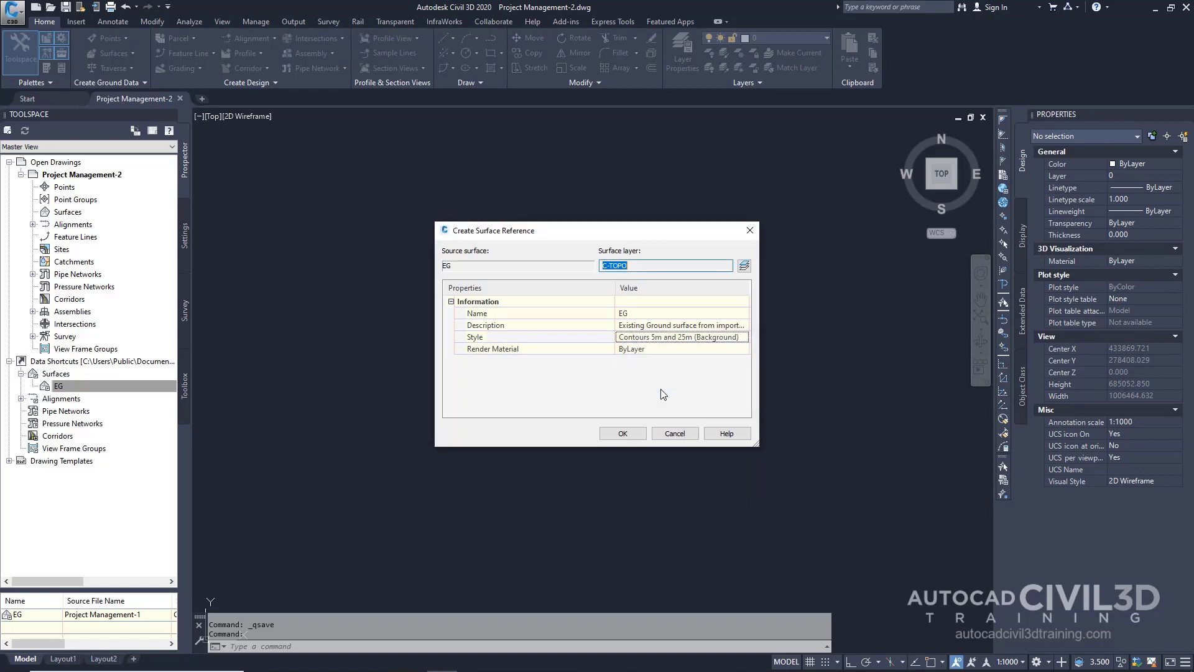
left_click(623, 434)
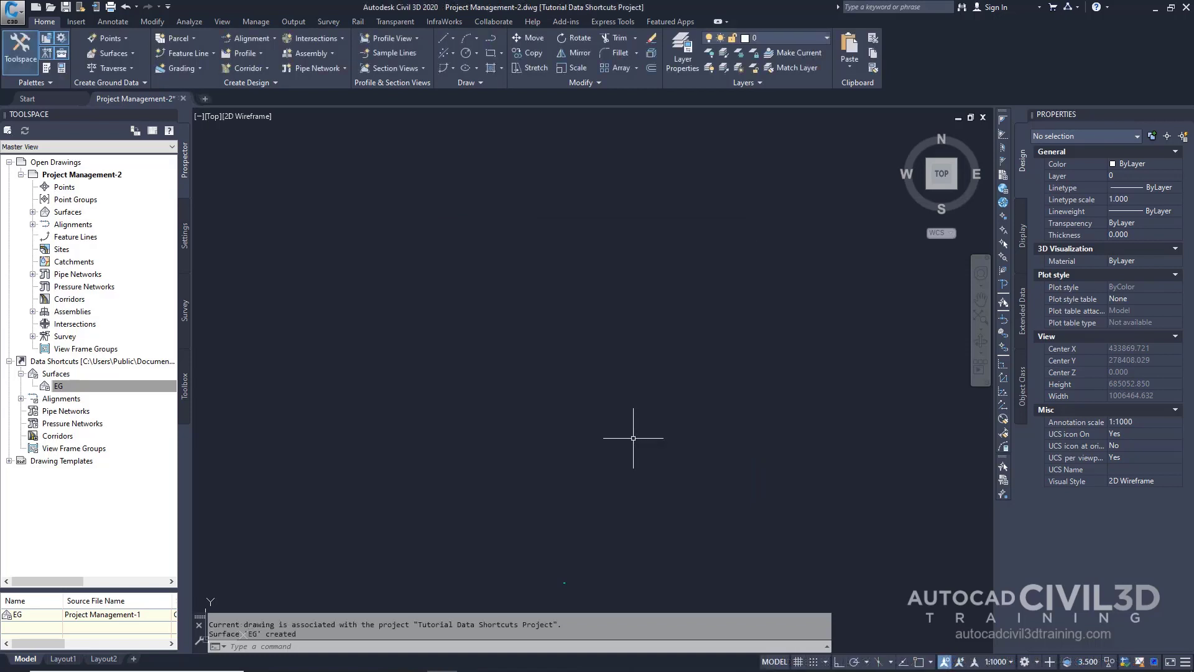
Examine the referenced EG surface in the drawing and its entry among the surfaces of Project Management-2
mouse_move(613, 508)
middle_mouse_down()
mouse_move(610, 448)
mouse_move(580, 456)
middle_mouse_up()
scroll(575, 456, "up", 20)
scroll(567, 456, "up", 6)
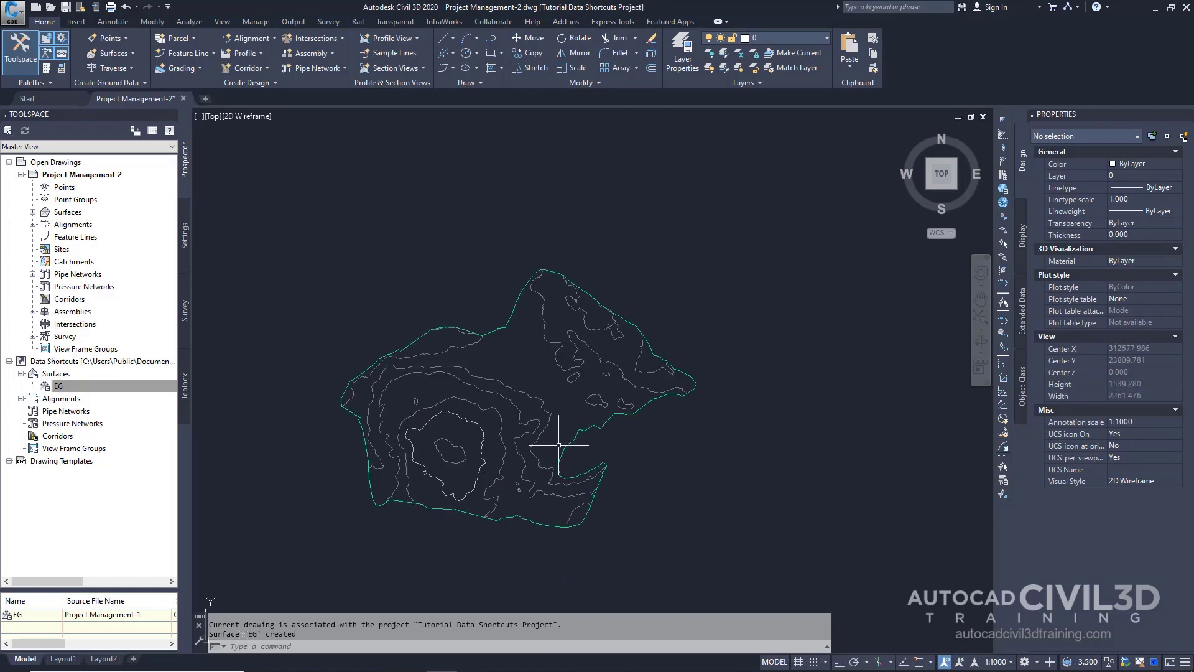
middle_click_drag(575, 422, 614, 423)
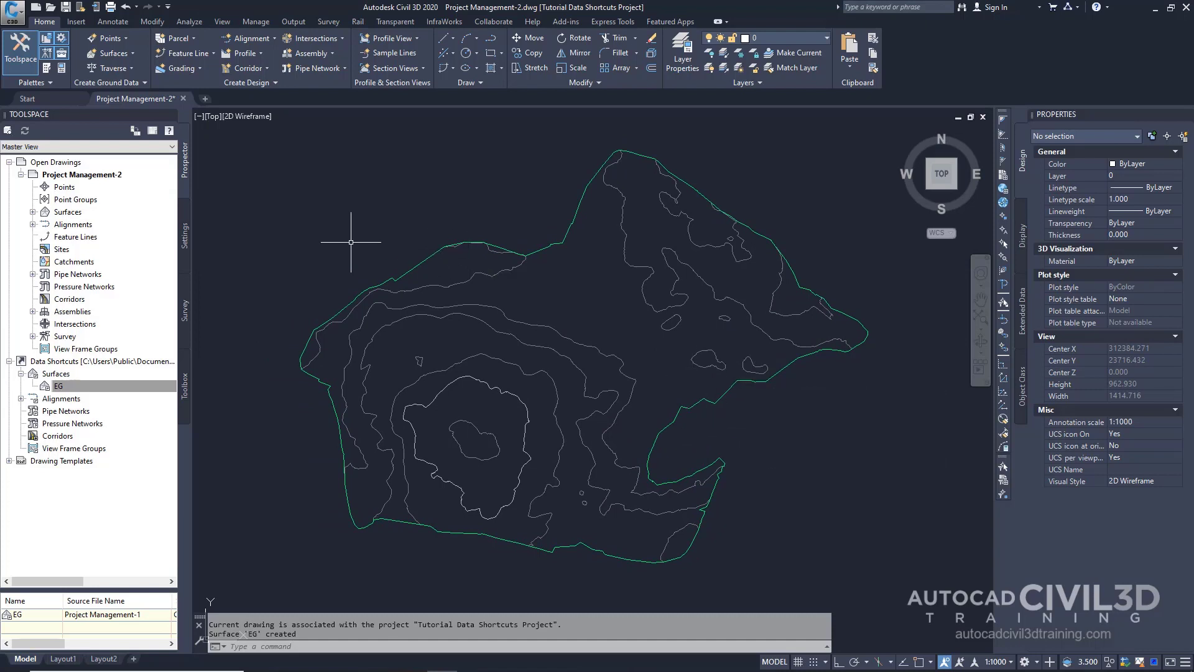
left_click(33, 212)
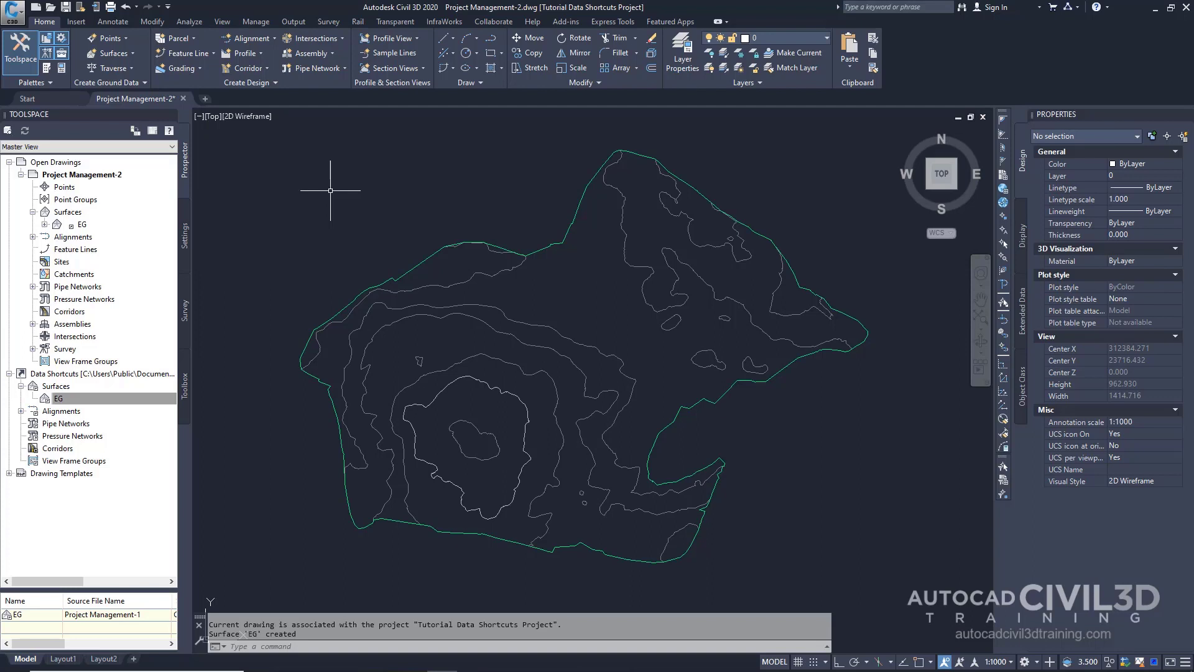
left_click(528, 120)
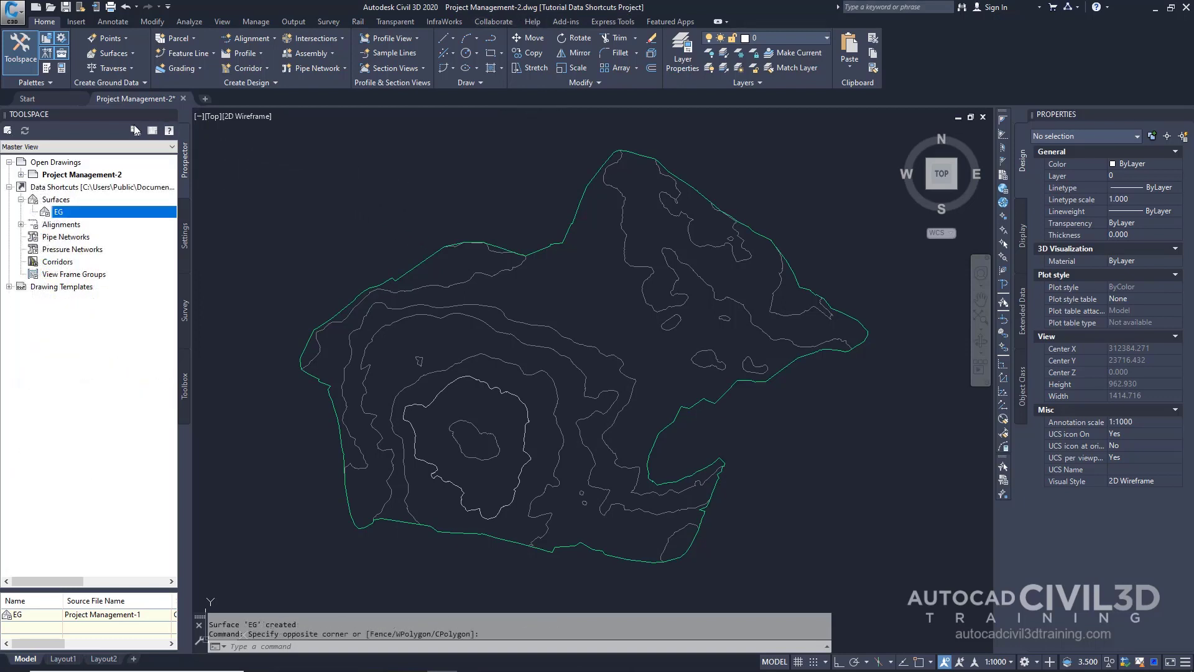
left_click(21, 175)
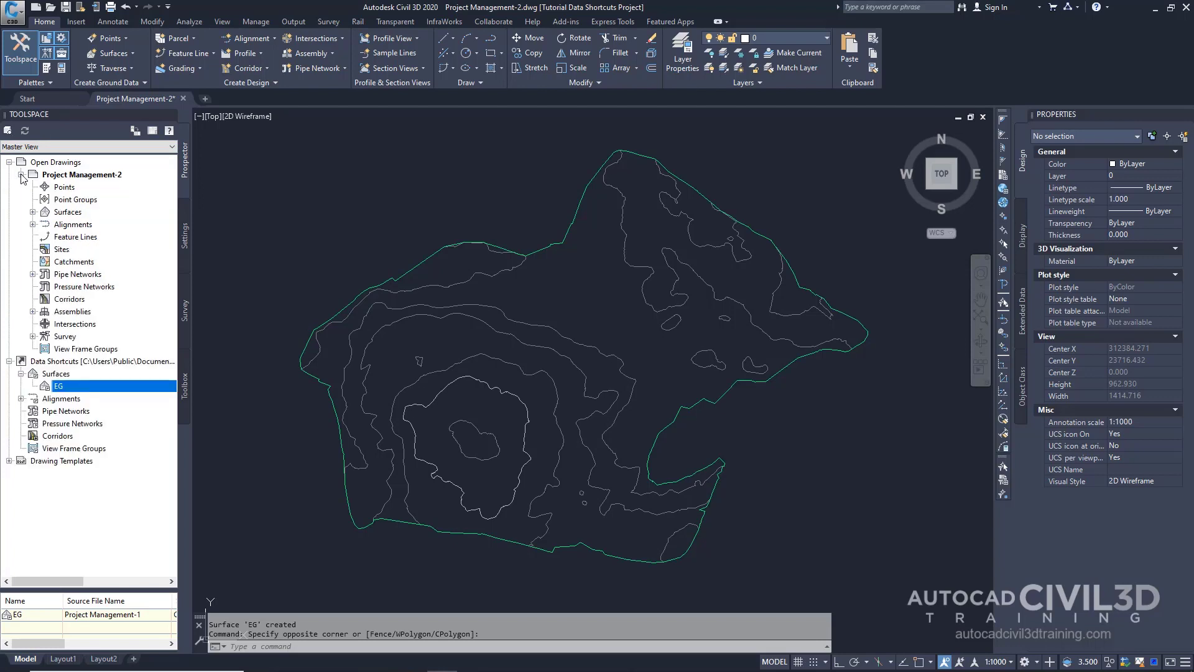
left_click(32, 212)
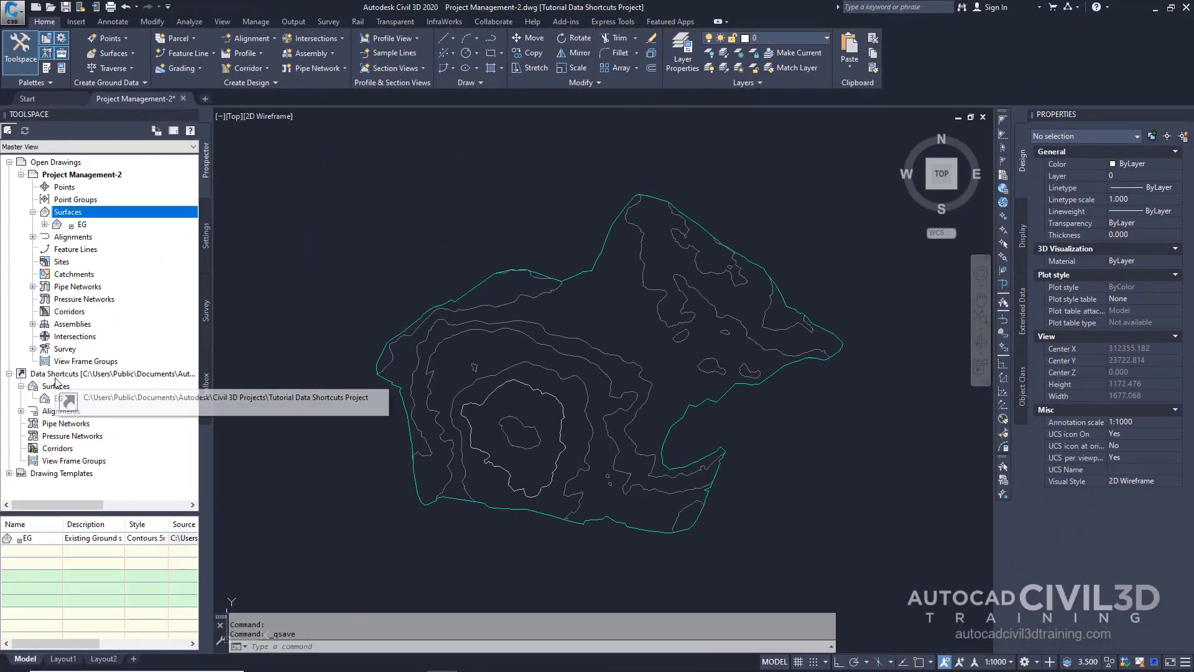
Create a reference to the First Street centerline alignment data shortcut with the Proposed style and All Labels label set
left_click(22, 412)
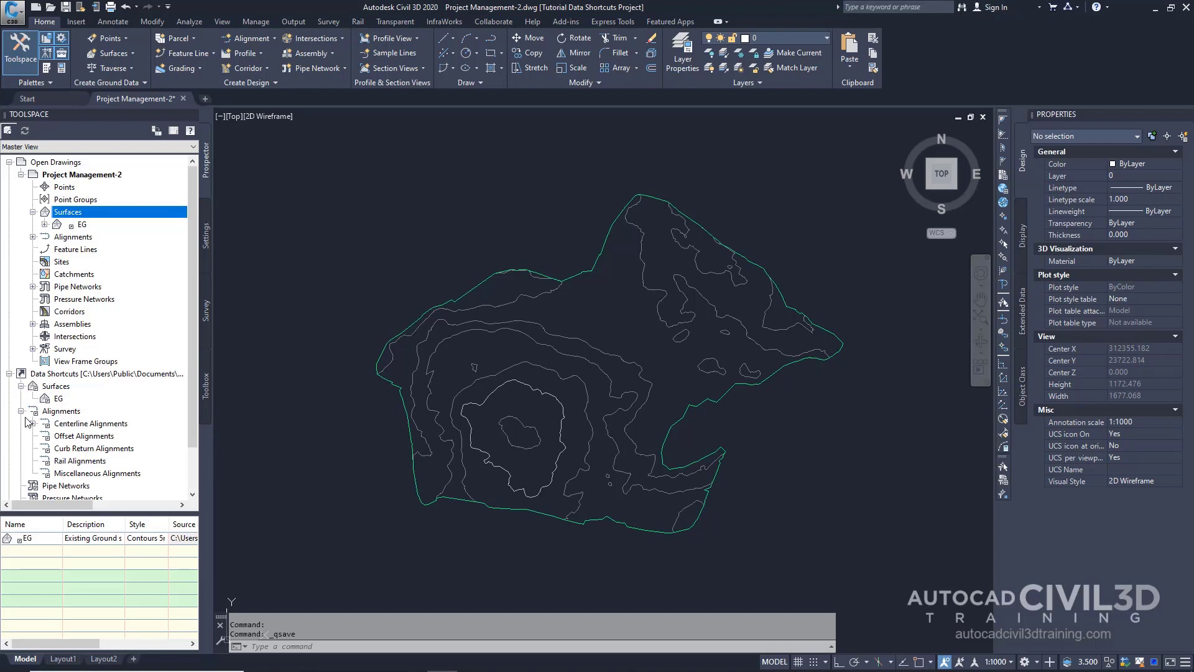
left_click(33, 423)
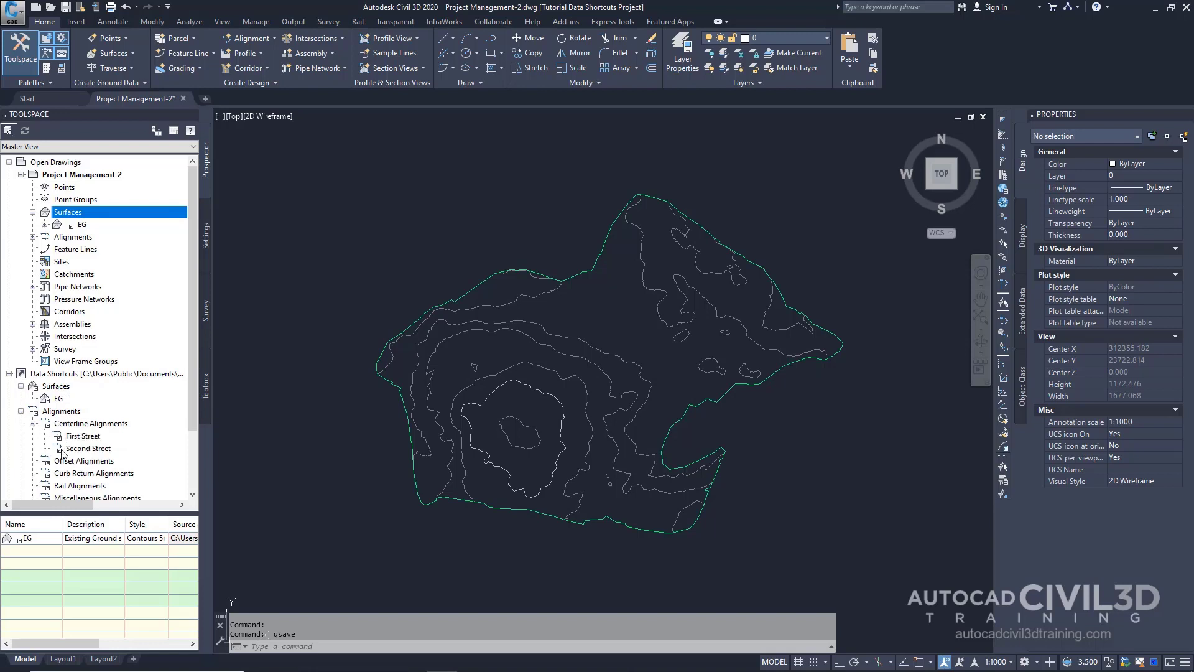
left_click(93, 438)
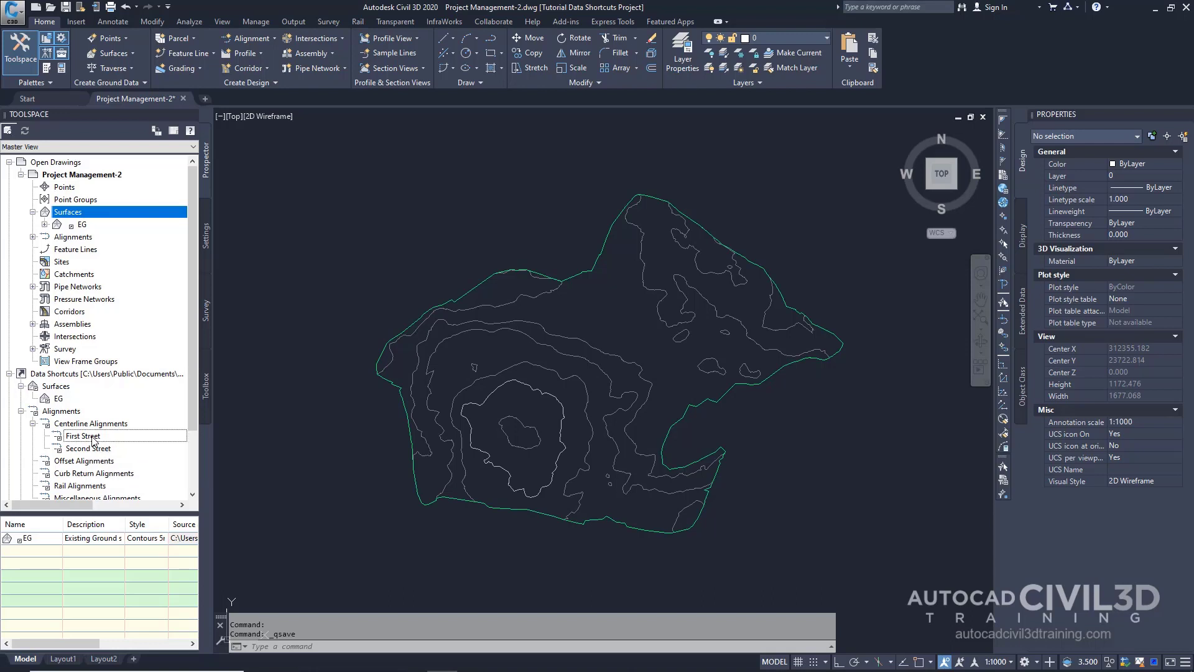
right_click(93, 441)
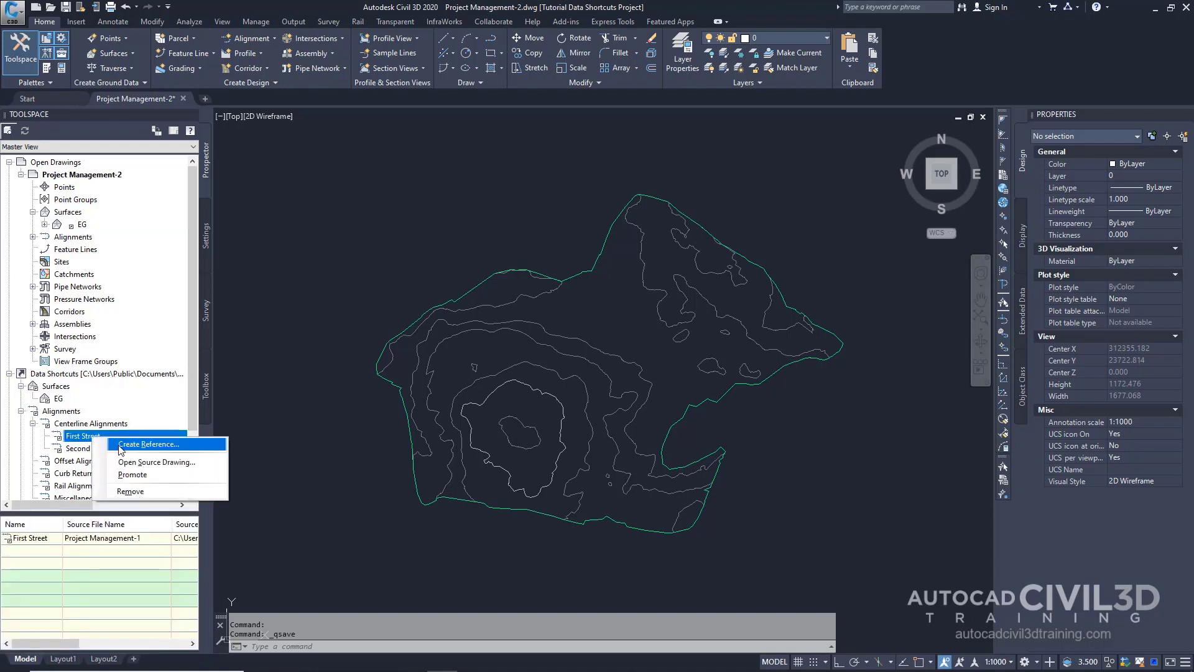
left_click(148, 444)
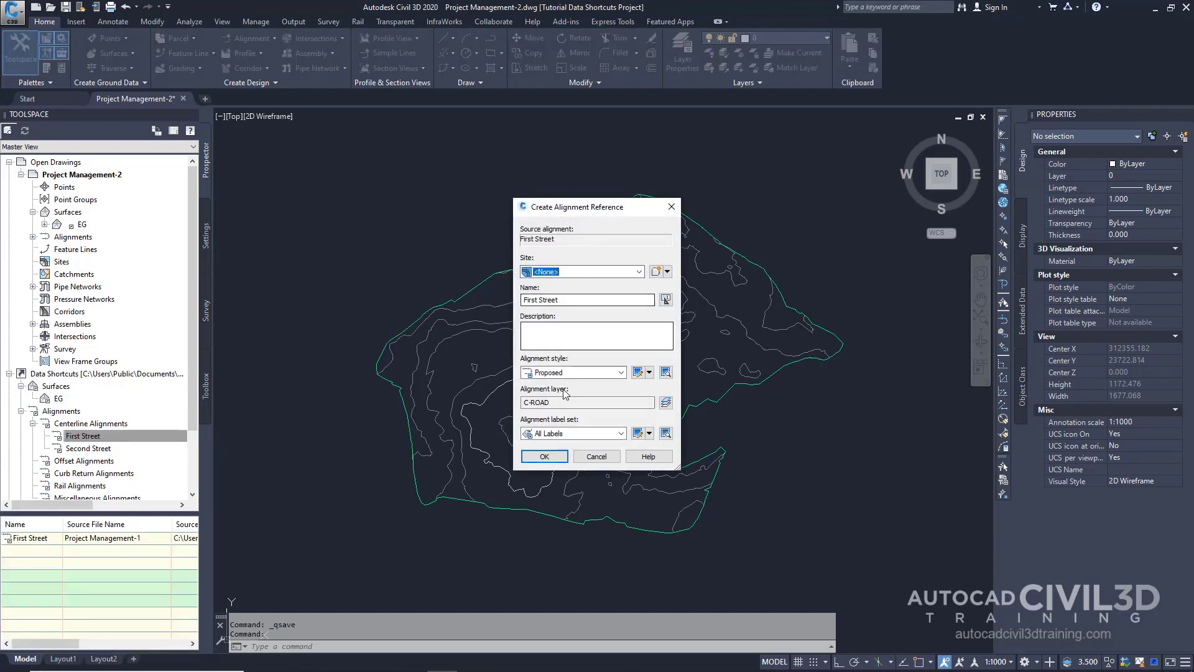
left_click(544, 456)
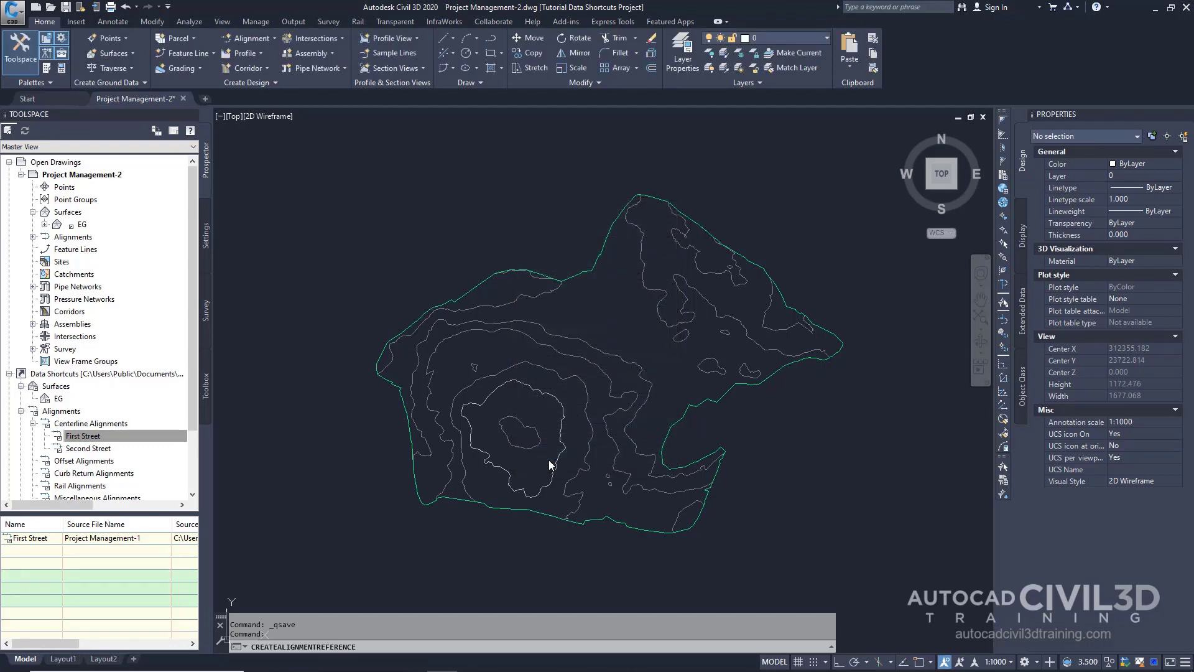
scroll(698, 326, "up", 3)
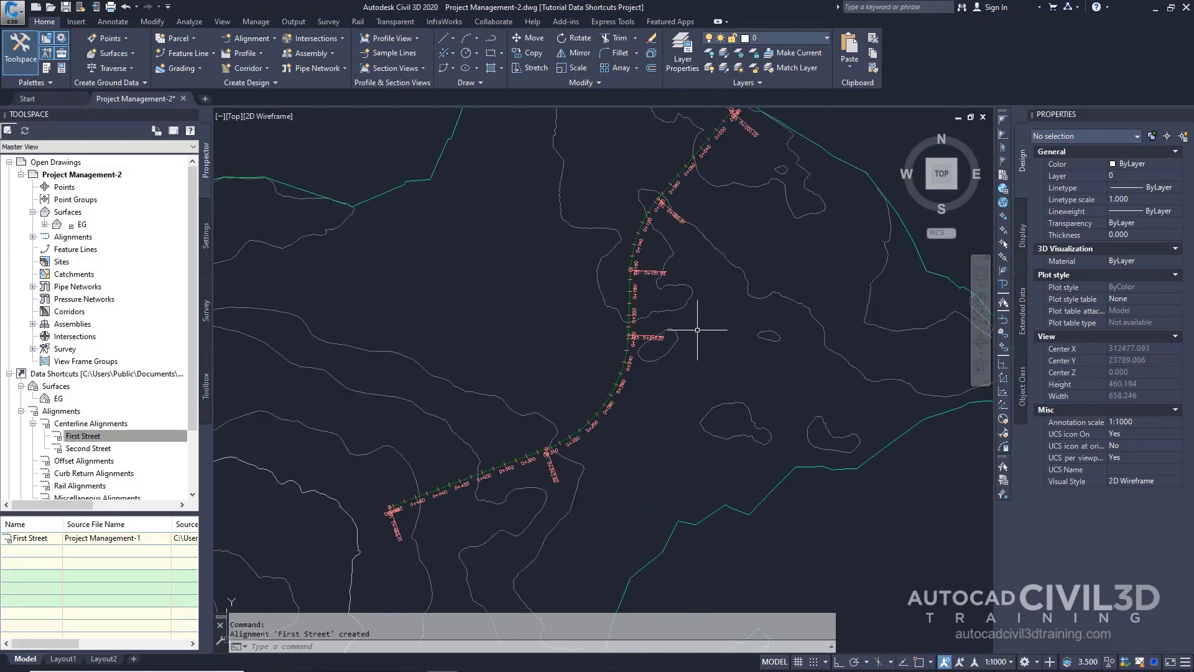
scroll(719, 285, "up", 1)
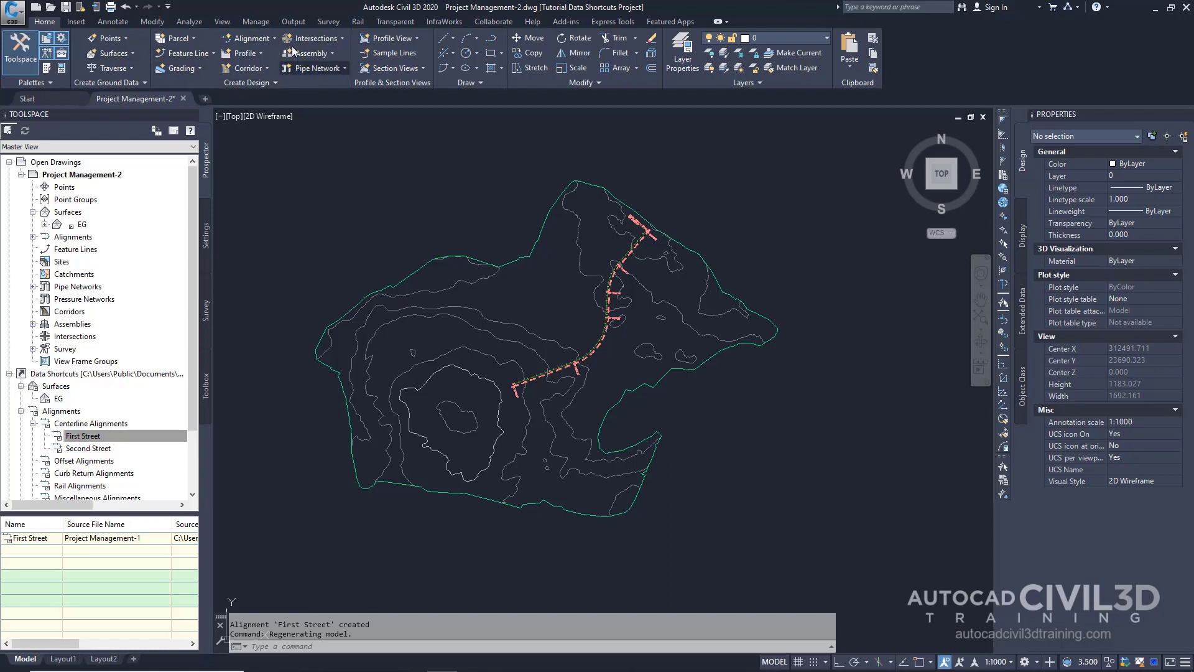
Start a surface profile for the First Street alignment and add the EG surface to its profile list
left_click(258, 53)
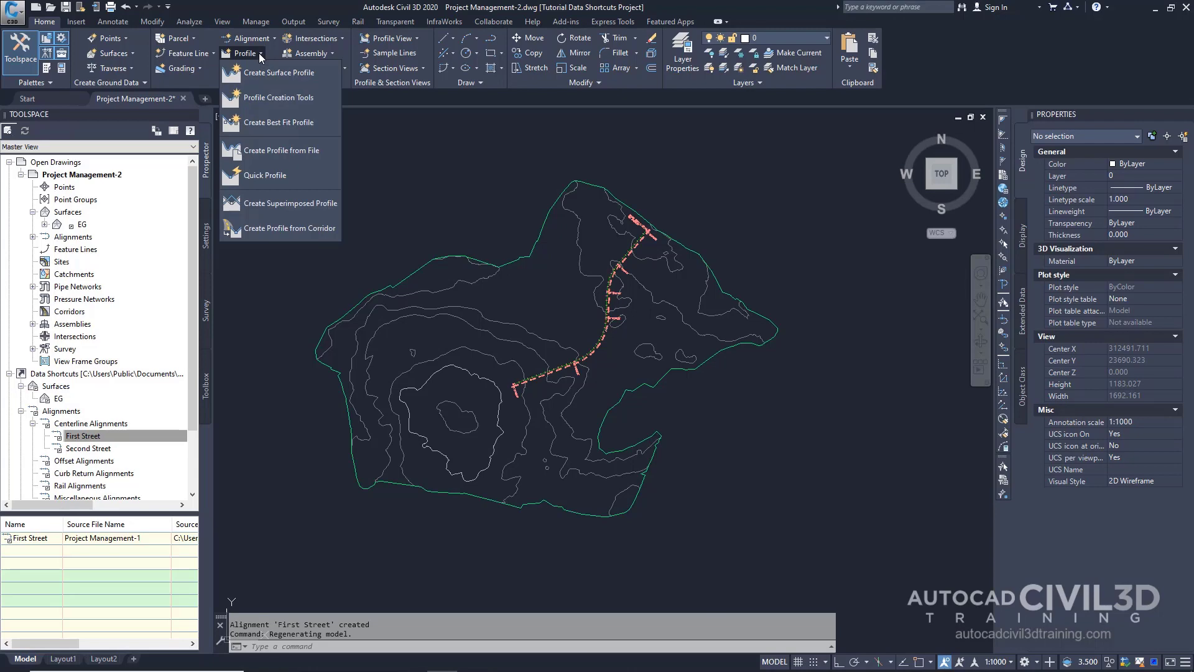
left_click(267, 76)
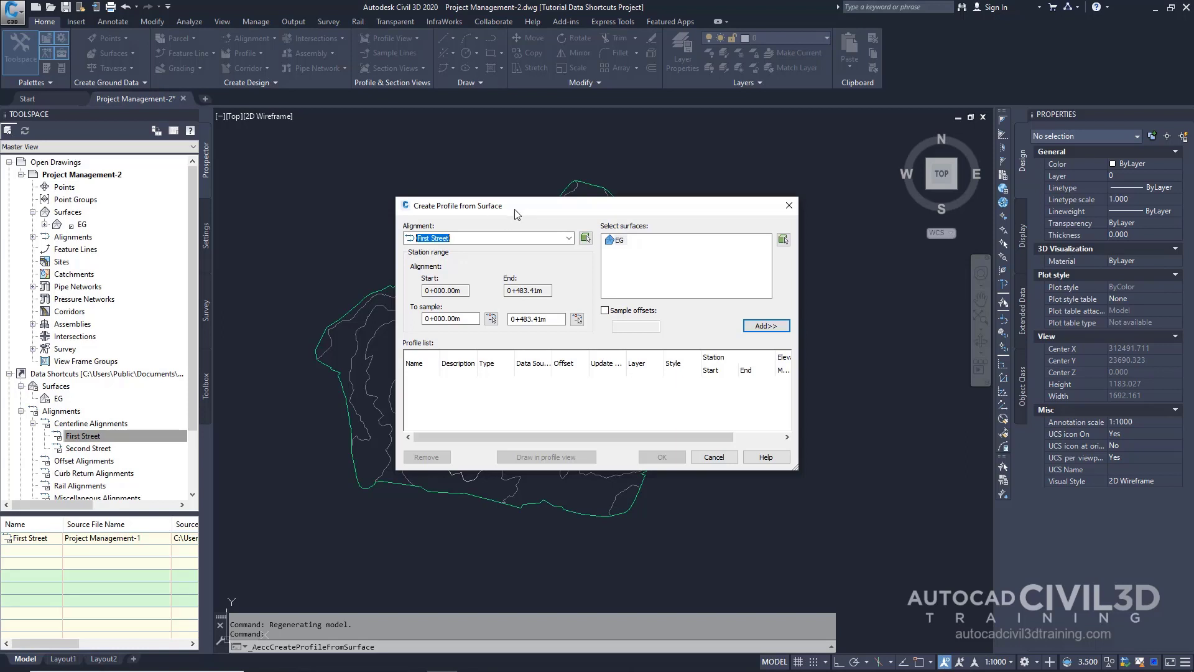
left_click(471, 240)
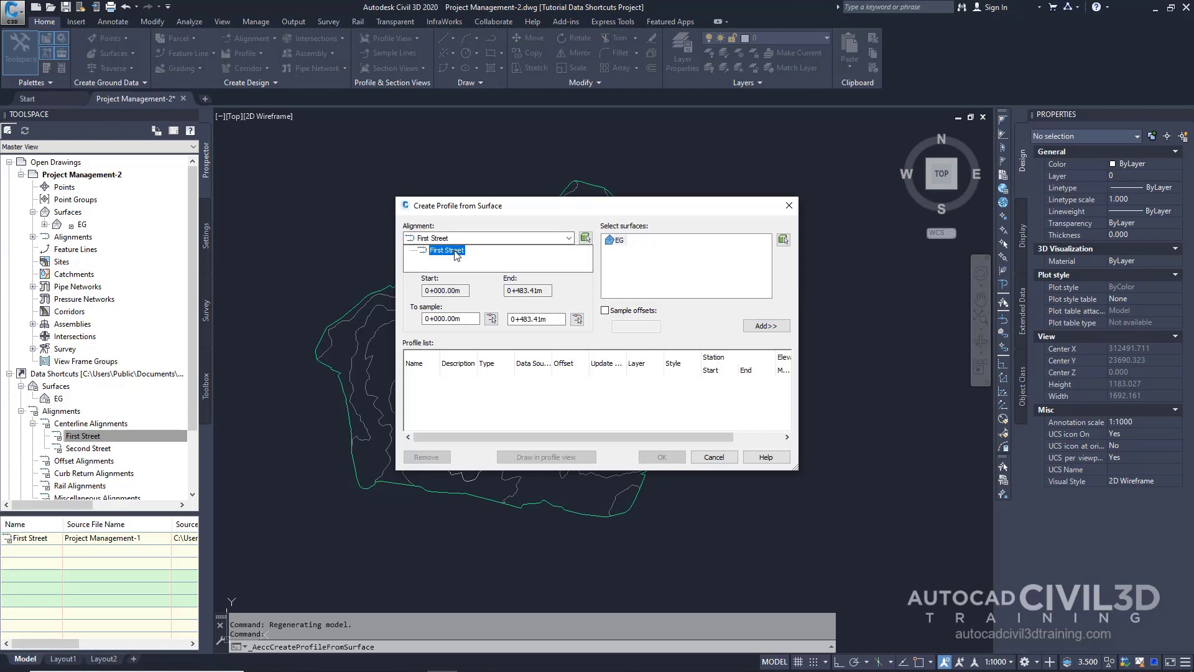
left_click(455, 251)
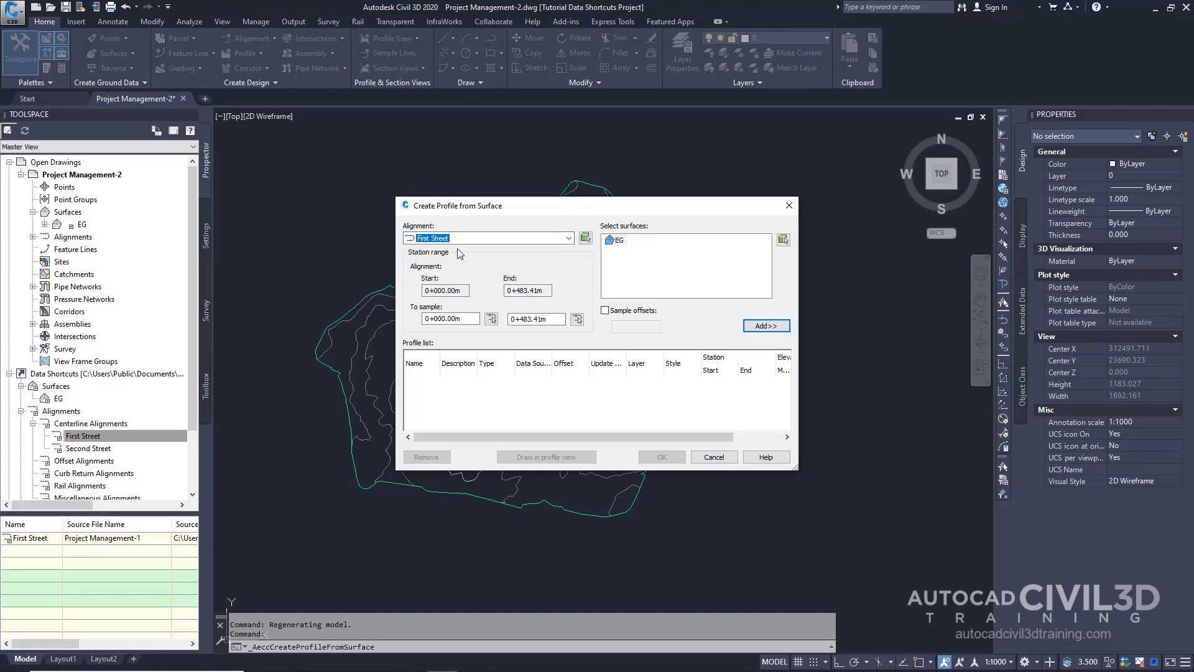
left_click(619, 241)
left_click(757, 326)
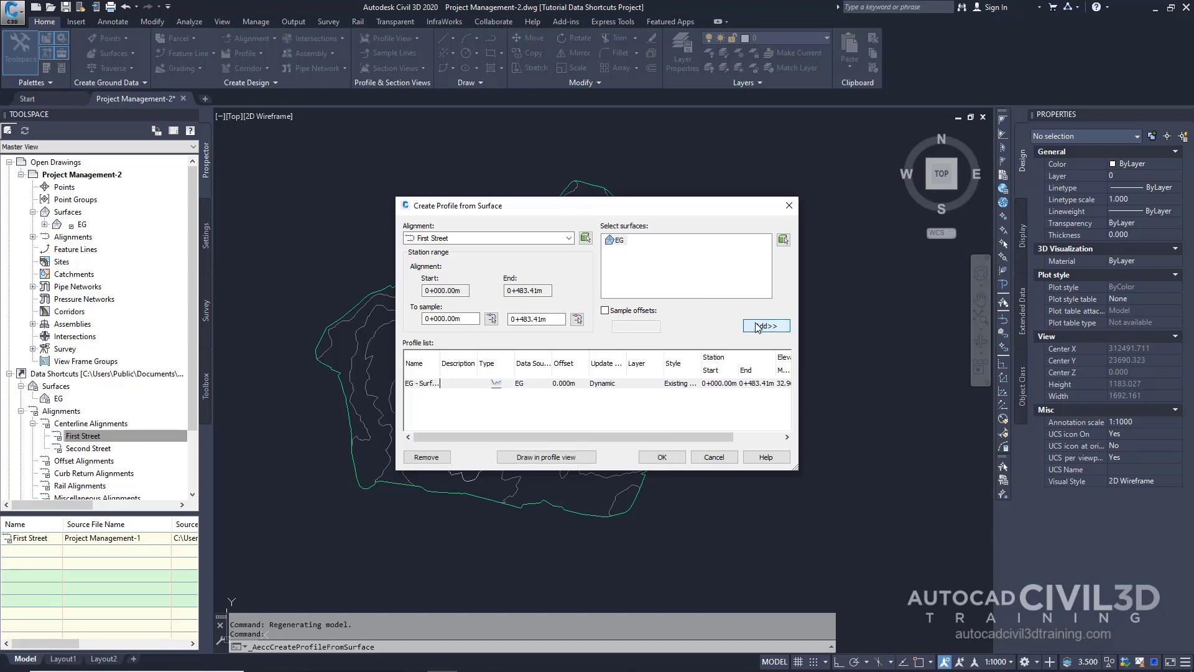
Create a First Street profile view in the Major Grids style, placing its origin in empty space northeast of the EG surface
left_click(563, 460)
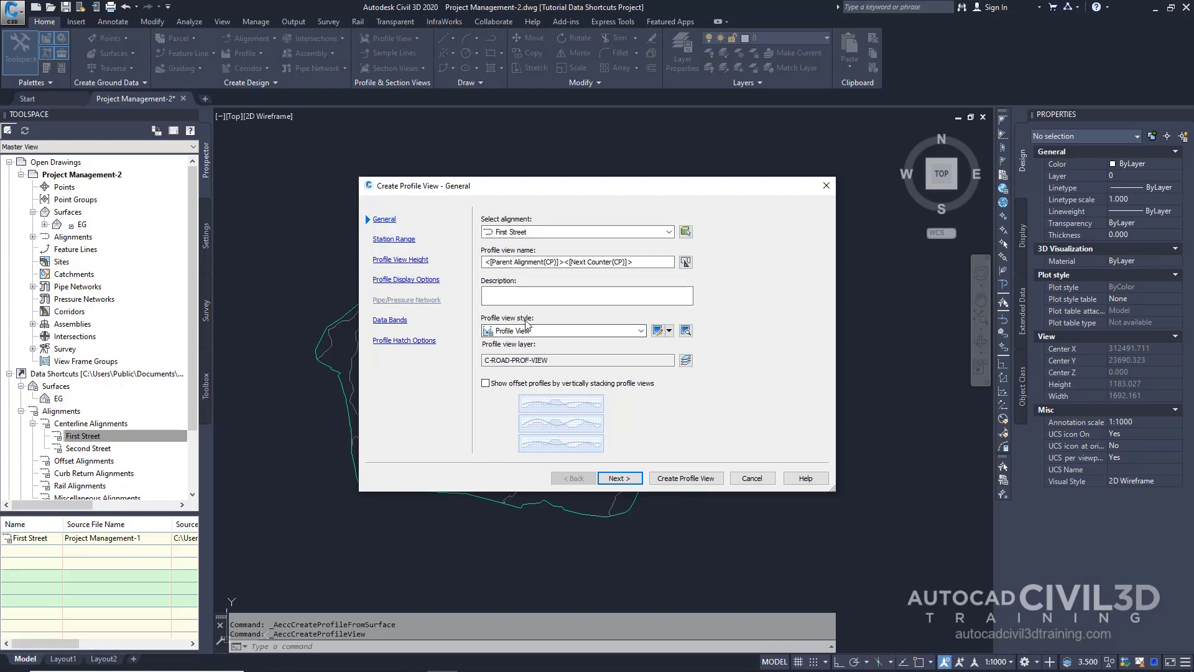
left_click(542, 332)
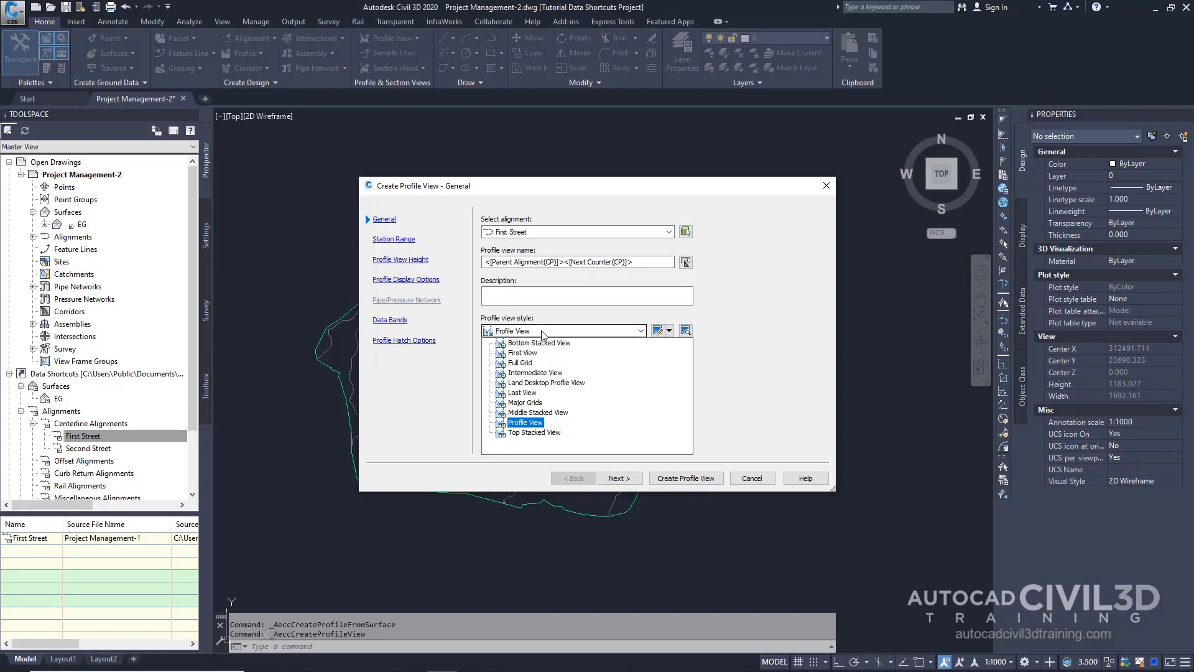
left_click(529, 403)
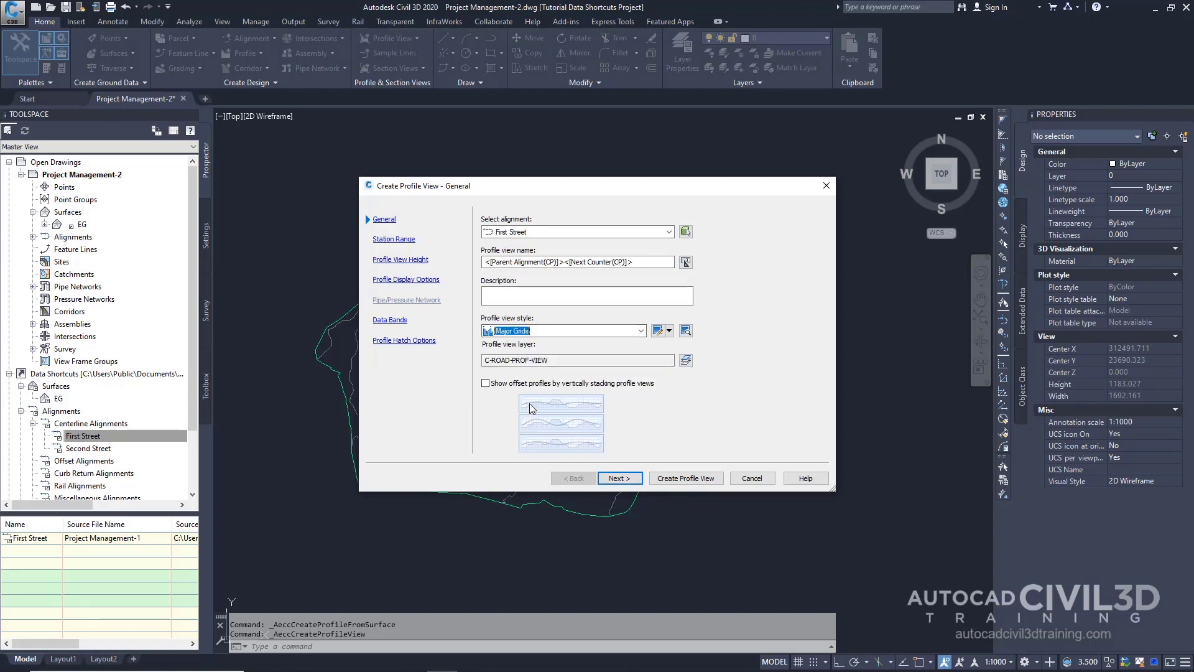
left_click(693, 480)
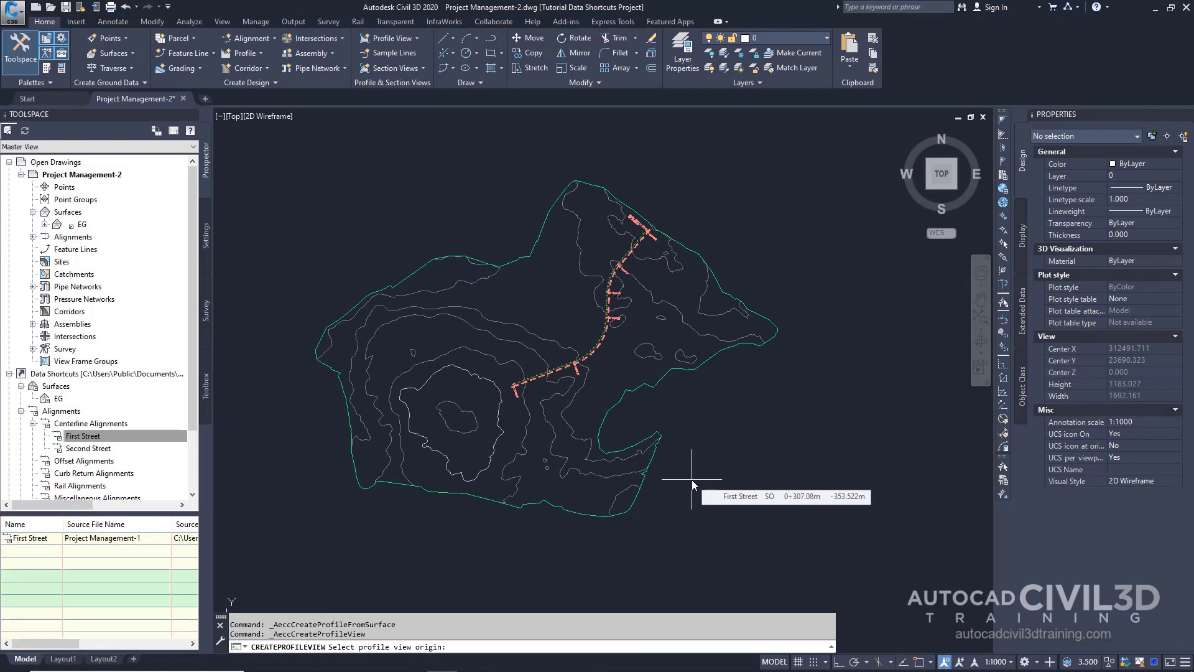
scroll(703, 485, "down", 6)
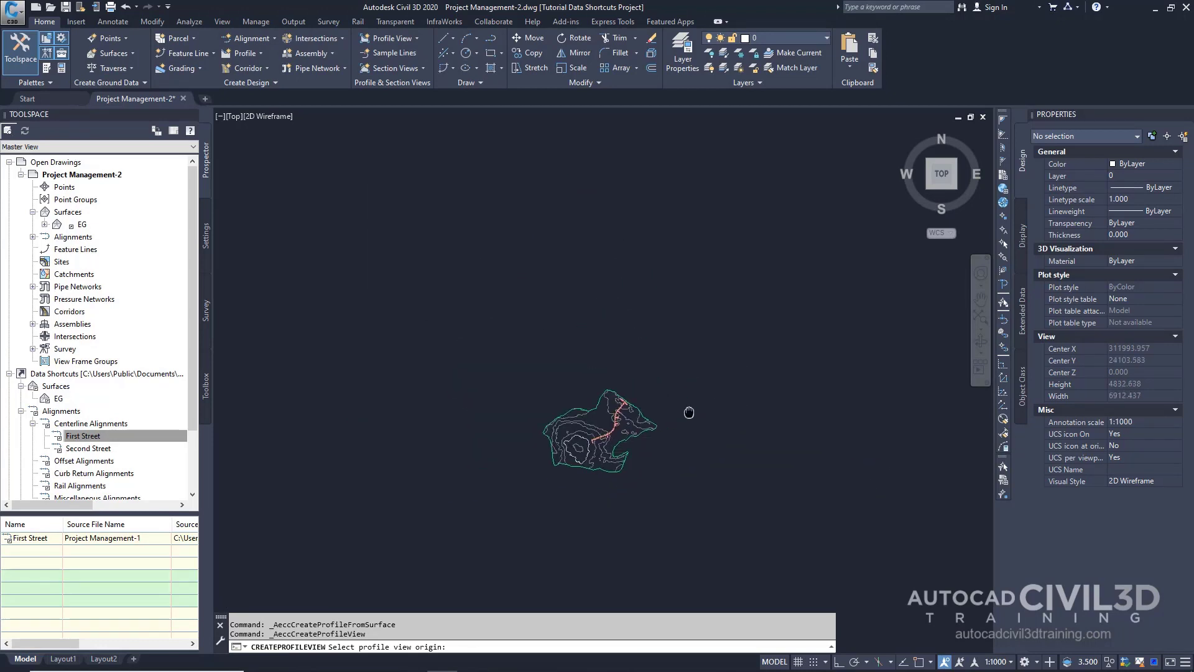
middle_click_drag(621, 435, 482, 451)
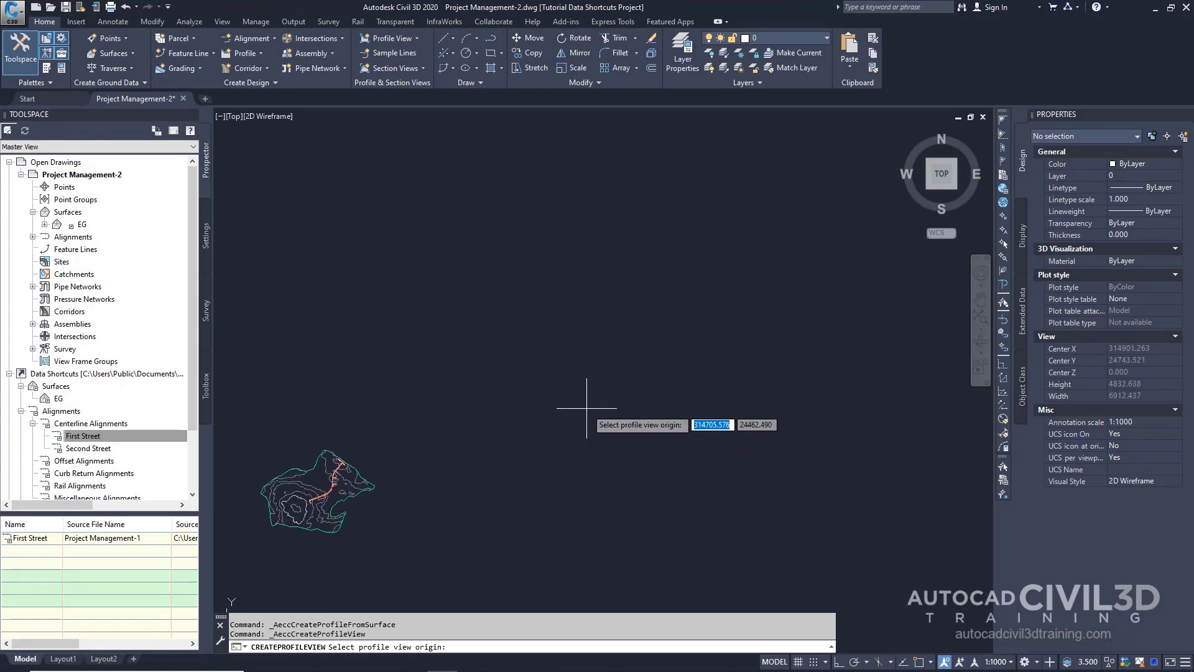
left_click(749, 284)
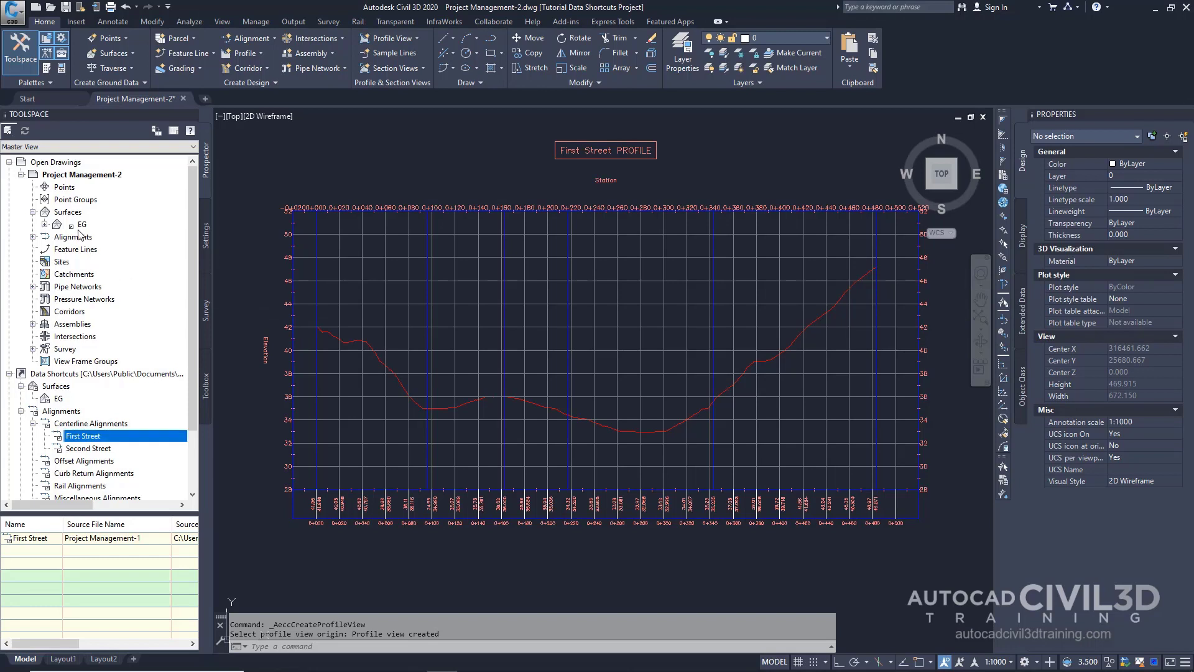
Examine the First Street reference among the centerline alignments of Project Management-2, including its source drawing
left_click(33, 237)
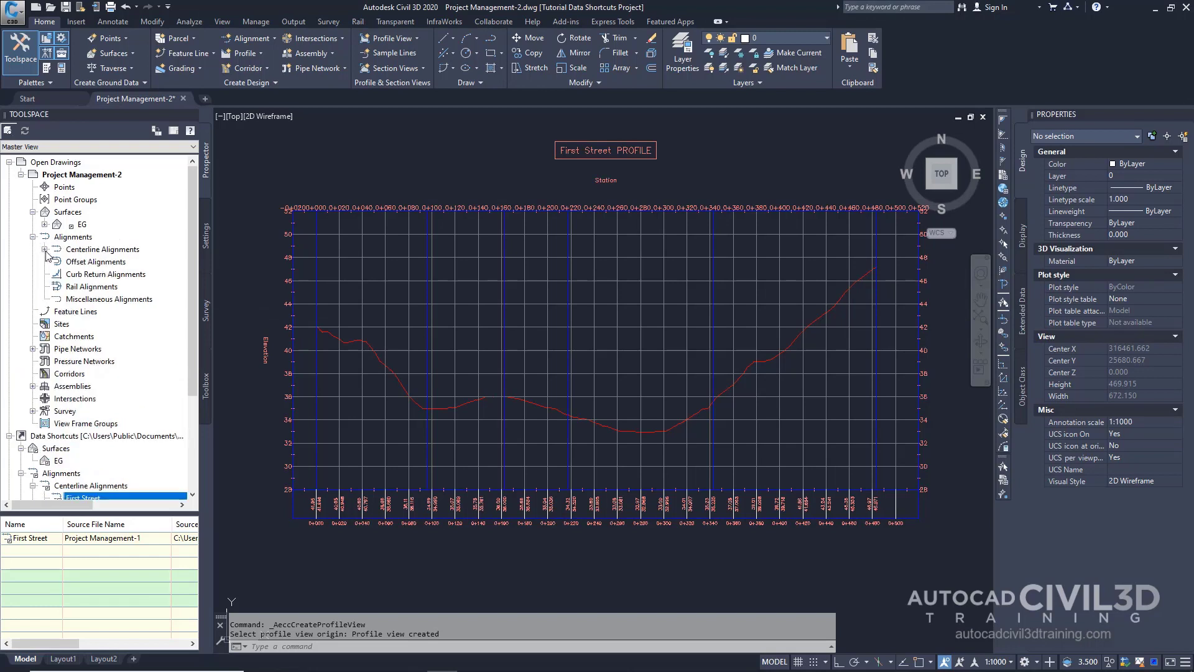
left_click(45, 249)
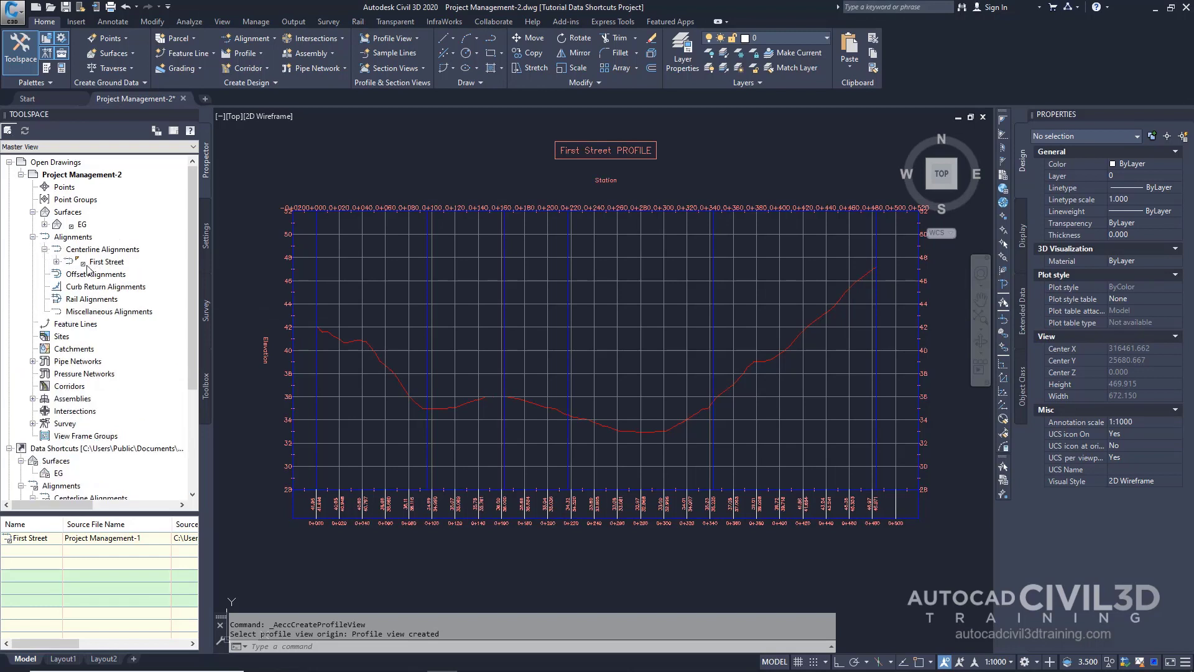
mouse_move(88, 268)
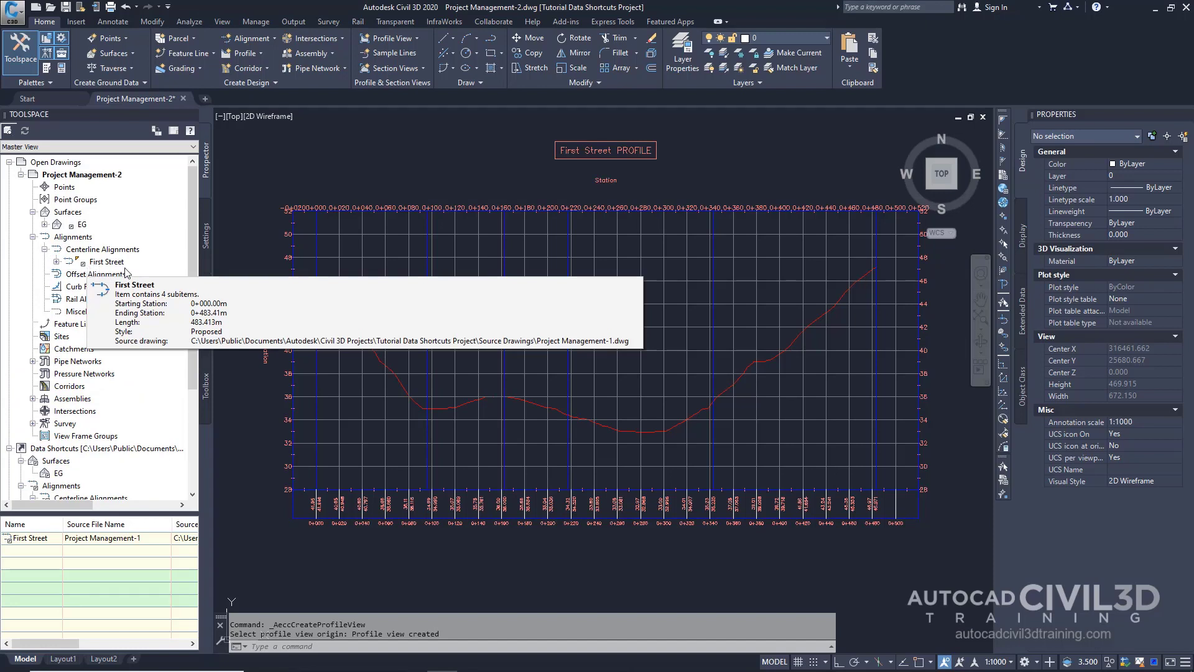
mouse_move(322, 302)
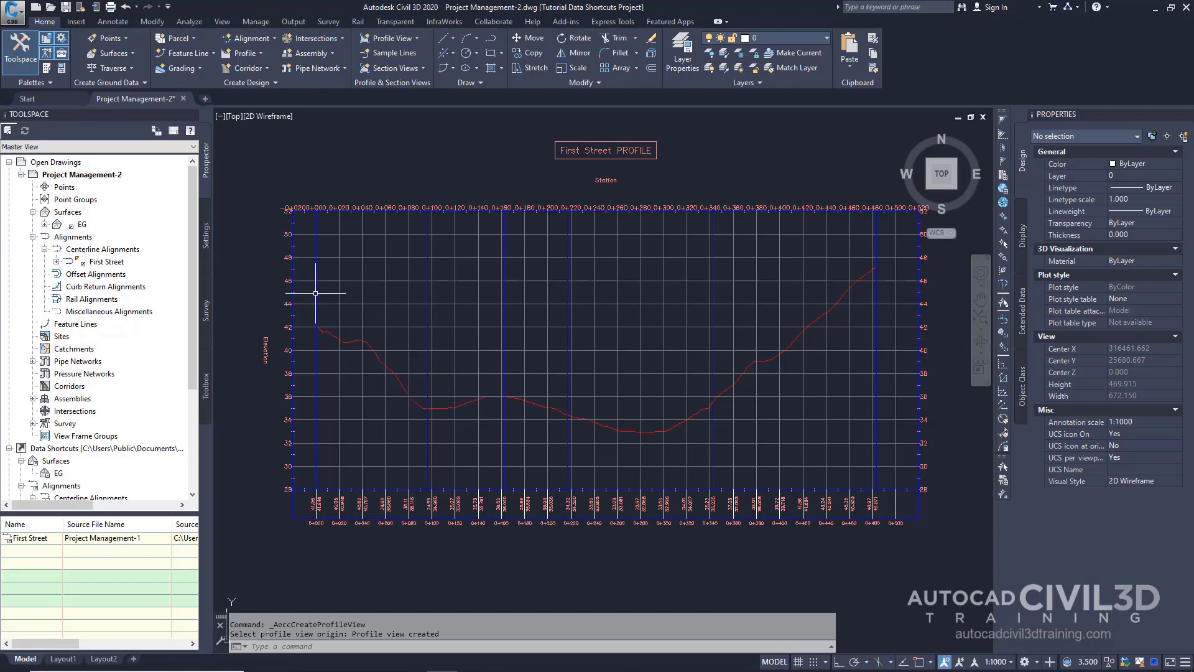
Save the drawing as Project Management-2 in the Production Drawings folder of the Tutorial Data Shortcuts Project
left_click(17, 13)
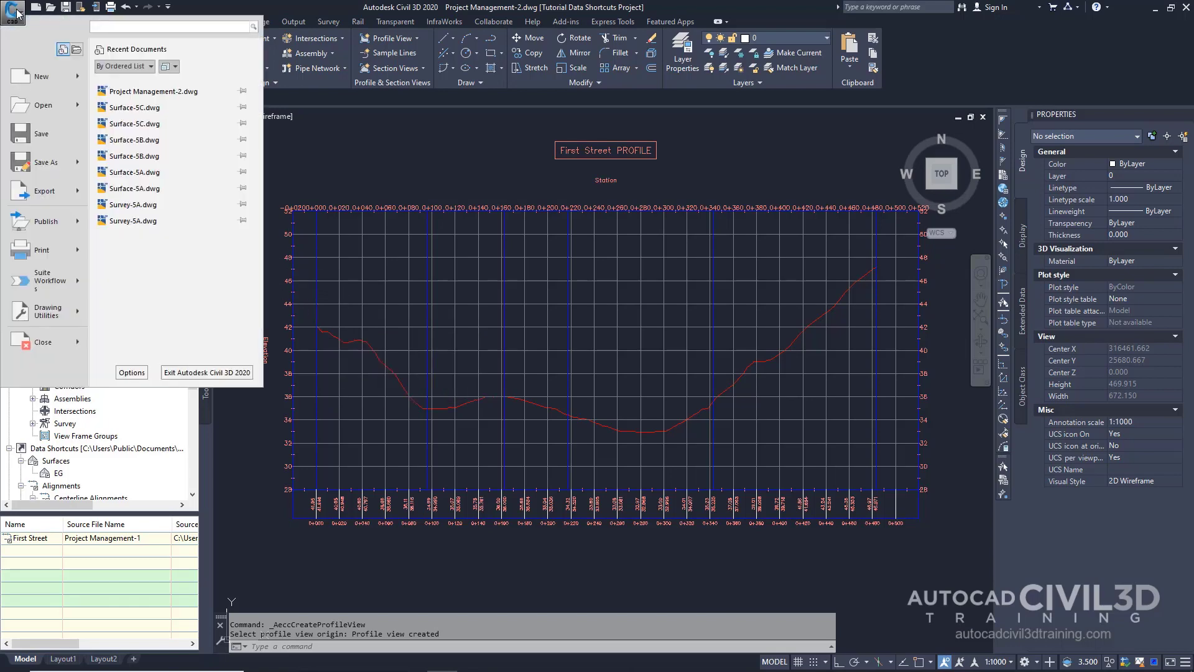
left_click(43, 169)
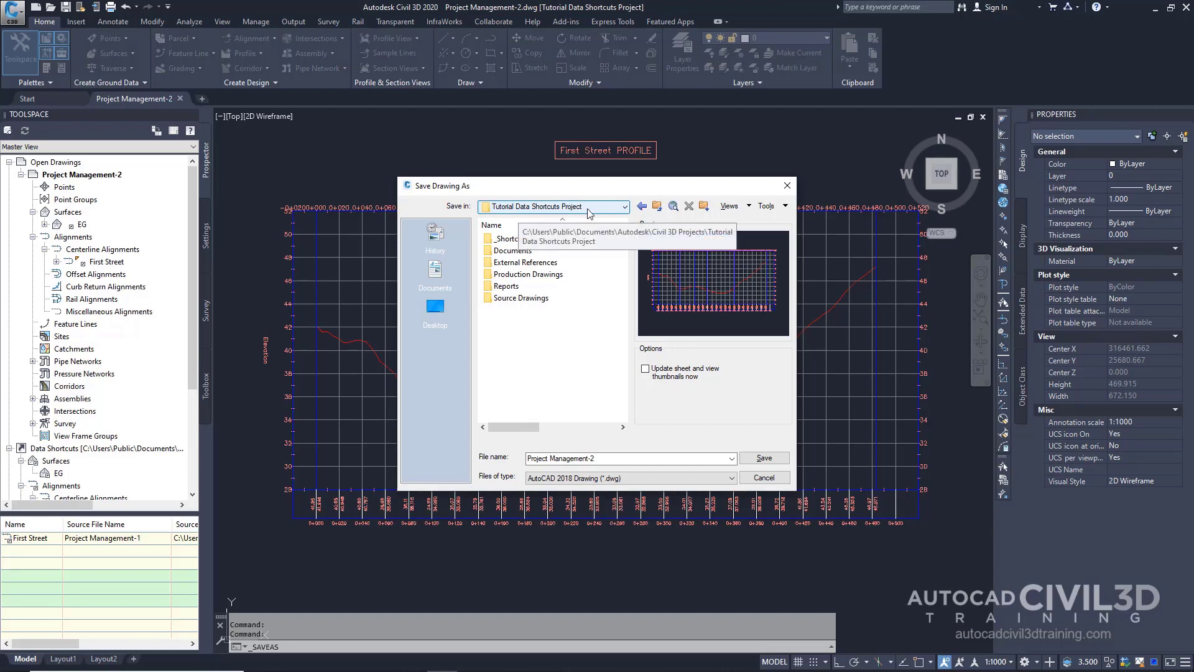
double_click(528, 274)
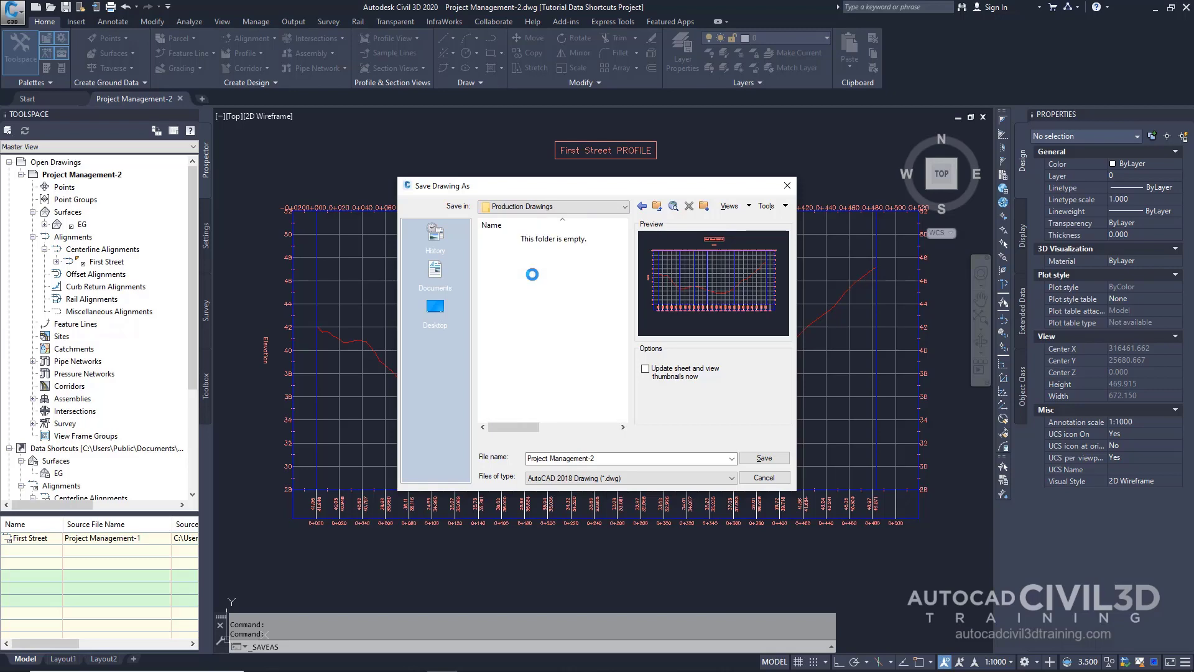
left_click(772, 459)
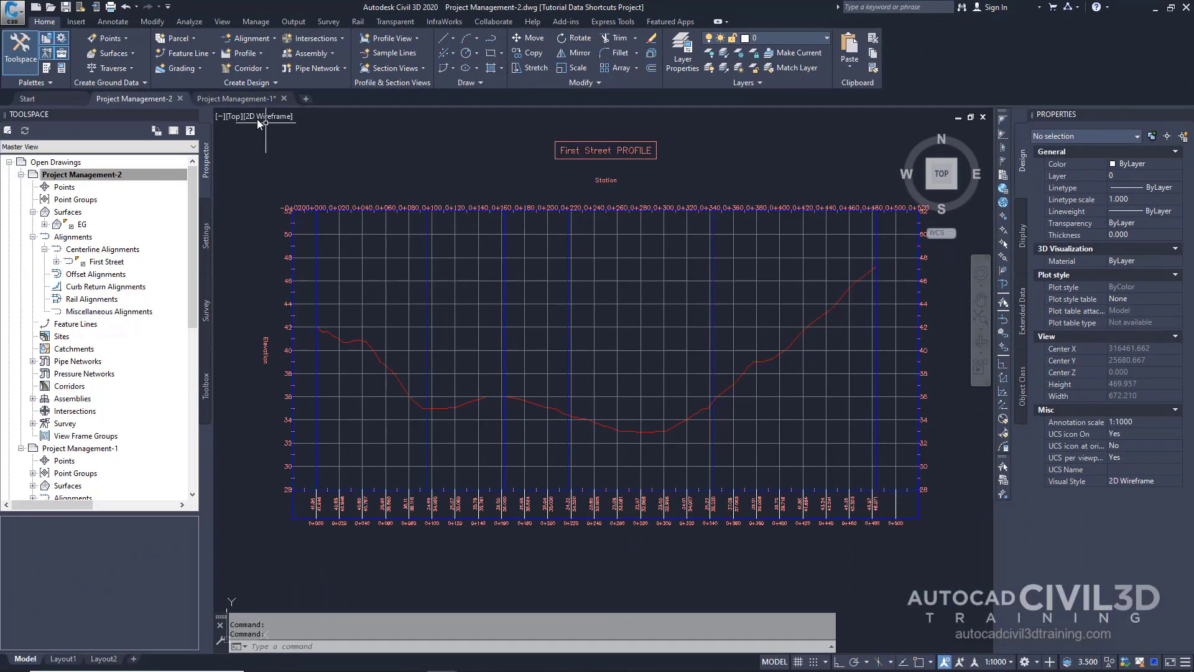
Check the file locations of the open drawings and make Project Management-1 the active drawing
mouse_move(149, 105)
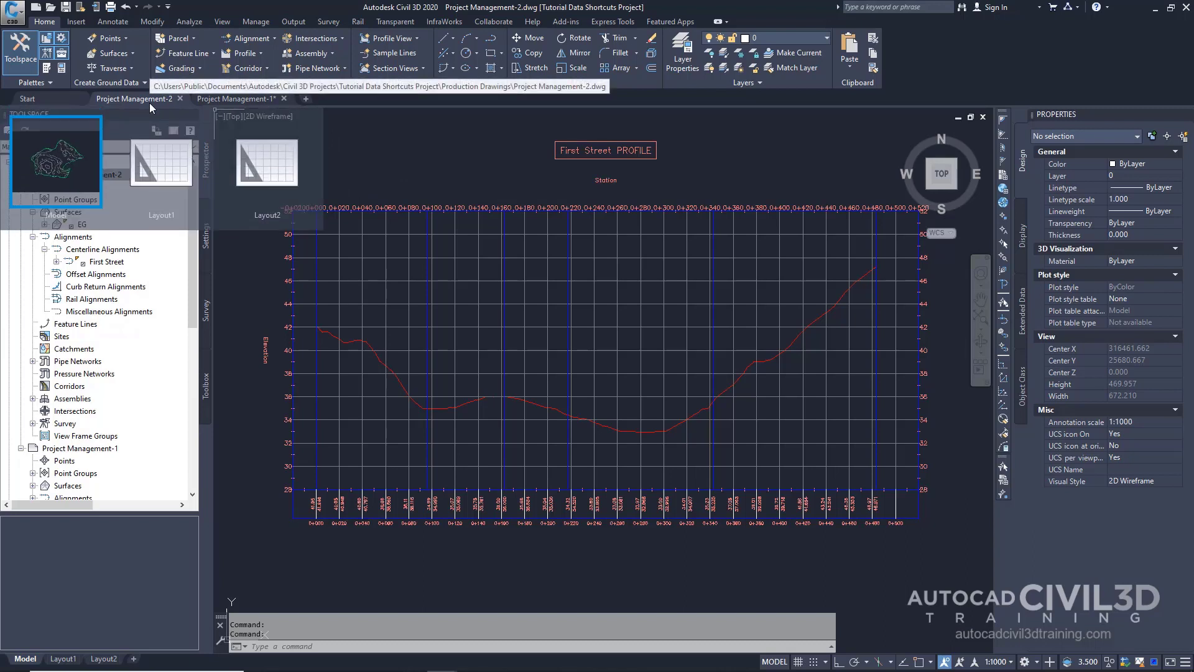
mouse_move(262, 101)
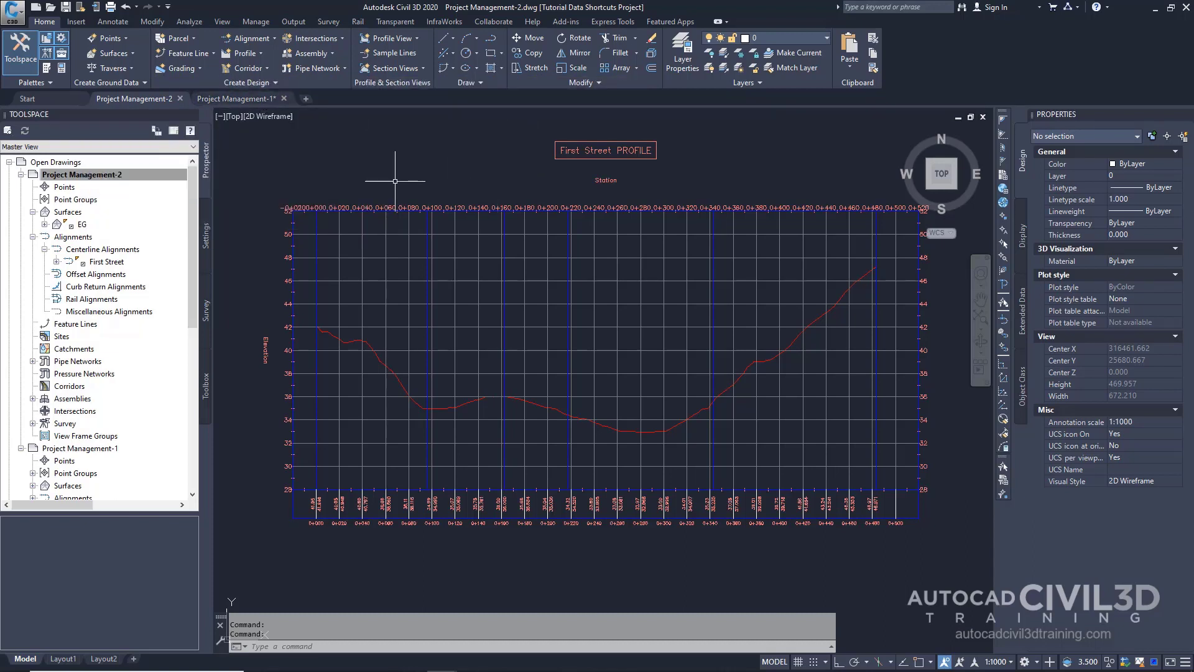
left_click(90, 175)
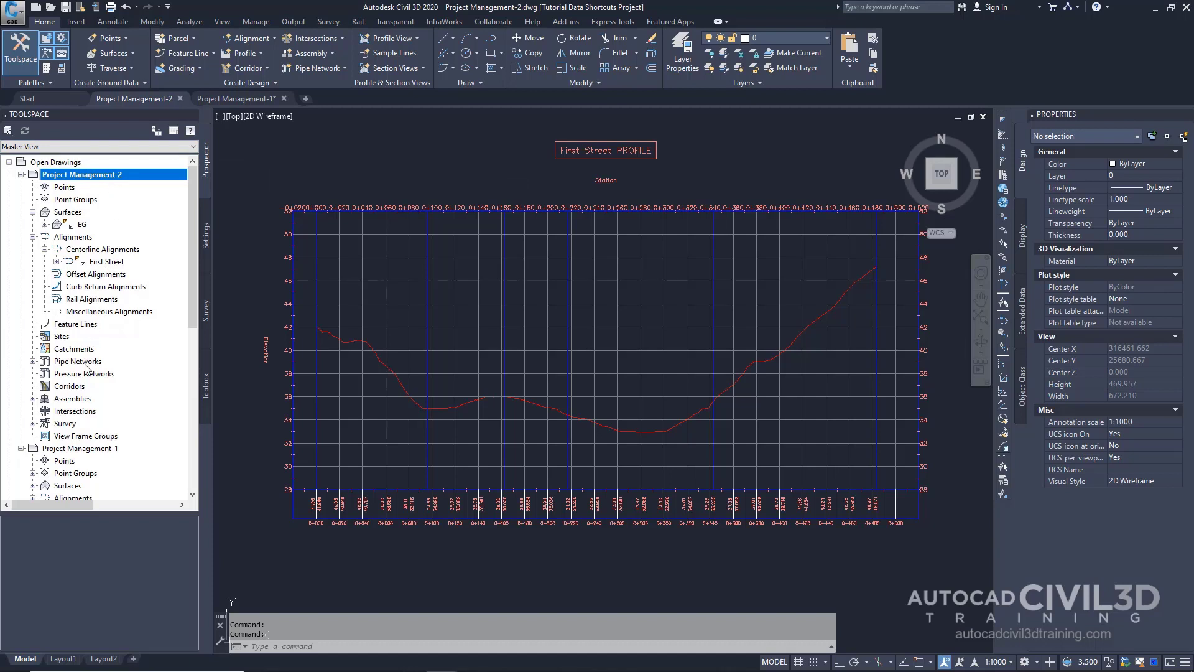
right_click(87, 449)
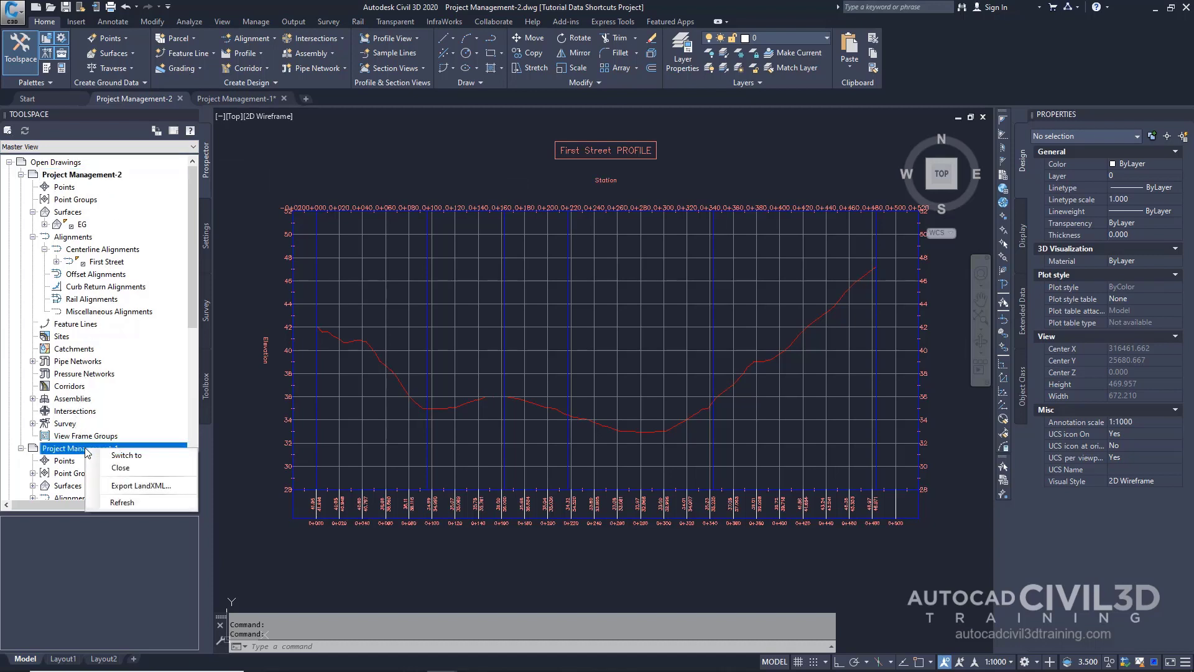
left_click(118, 459)
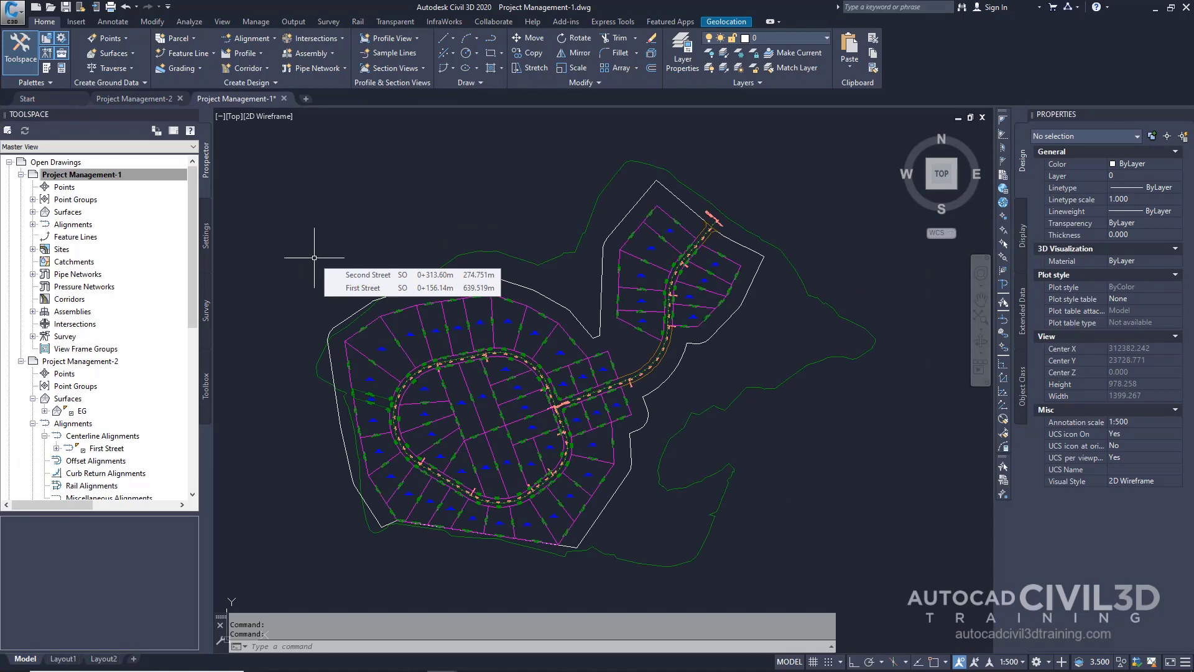
Zoom to the First Street centerline alignment in Project Management-1 and select it in the drawing
left_click(33, 224)
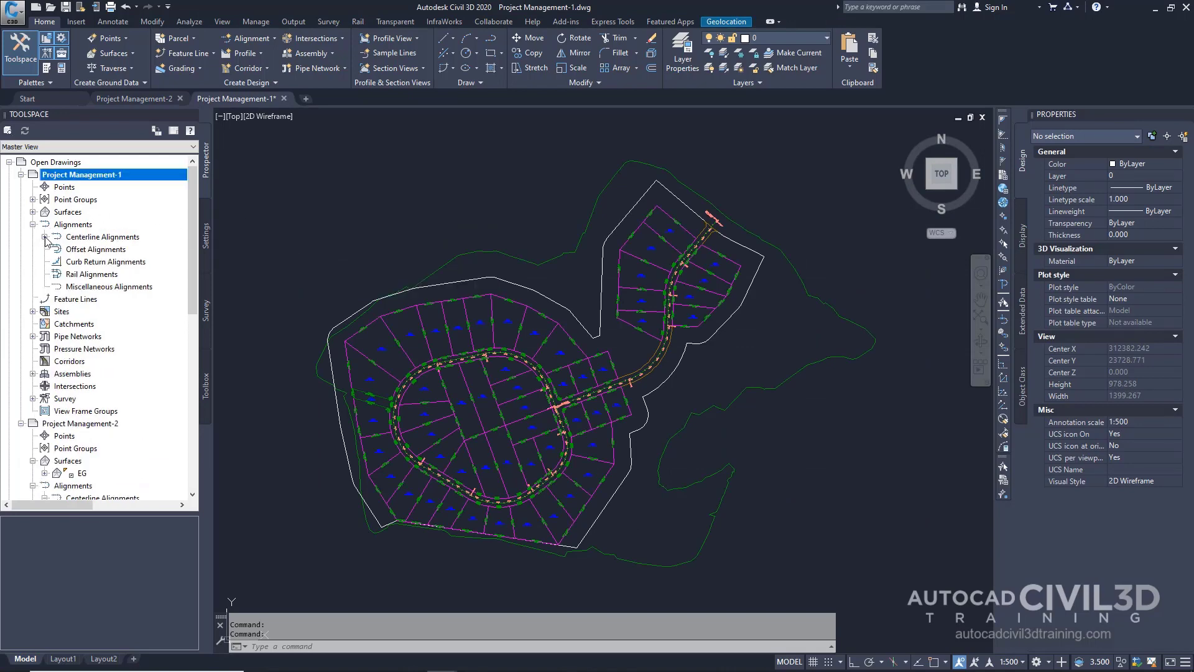
left_click(45, 237)
left_click(88, 251)
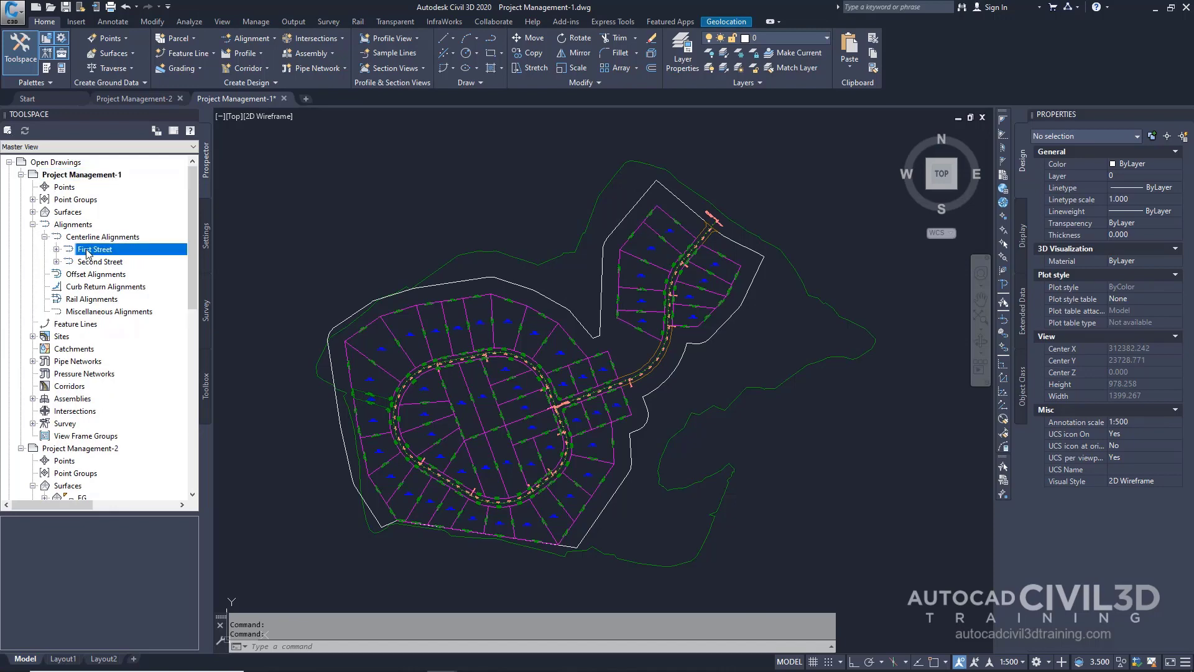
right_click(88, 251)
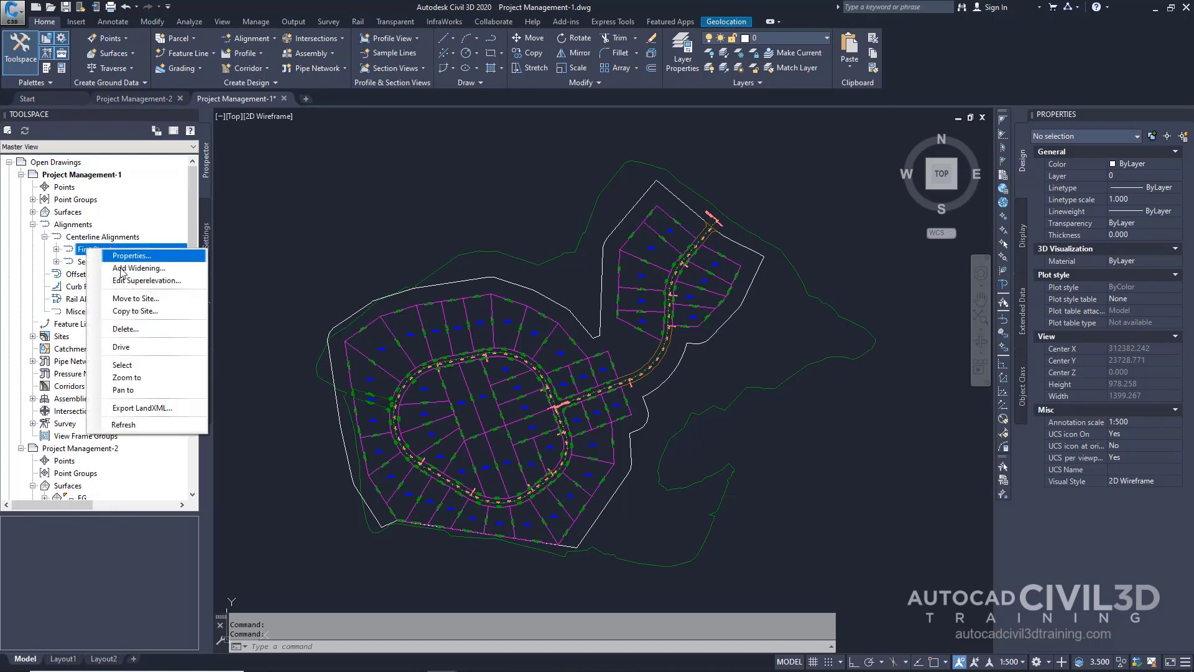
left_click(156, 379)
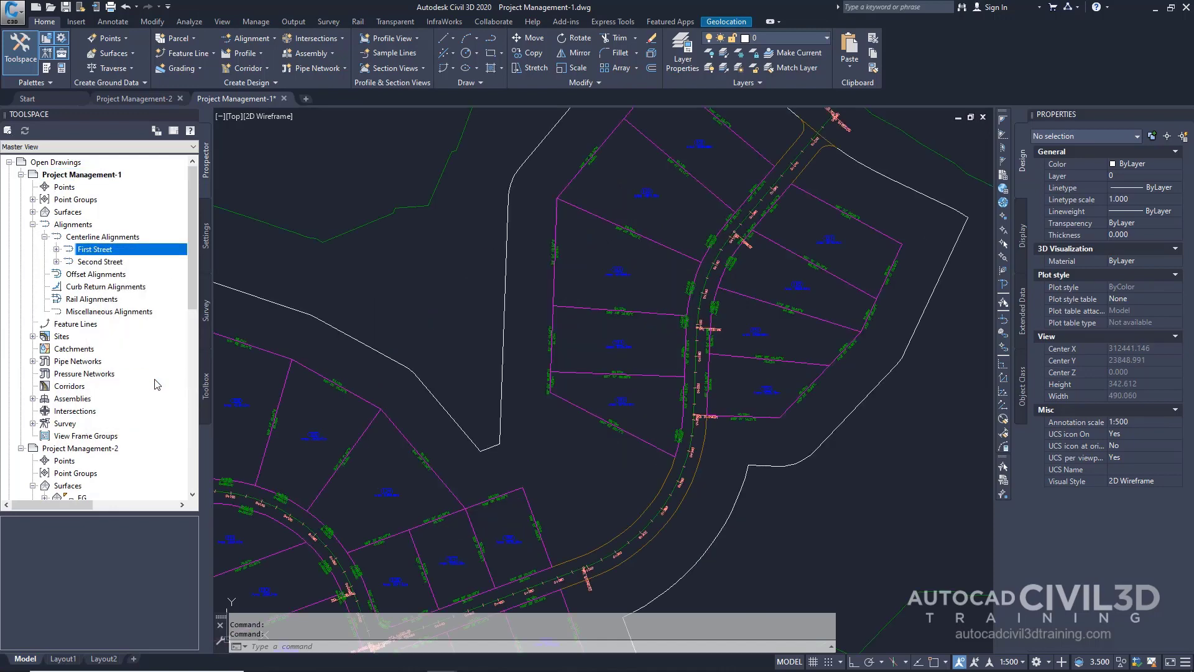
right_click(108, 253)
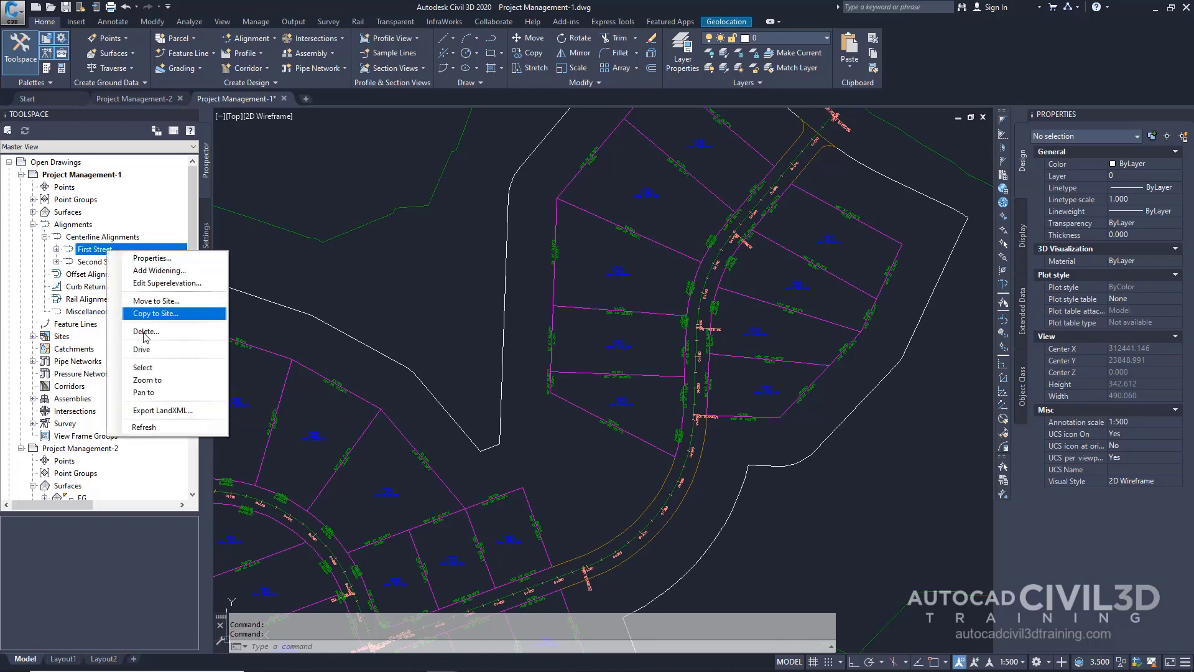
left_click(148, 368)
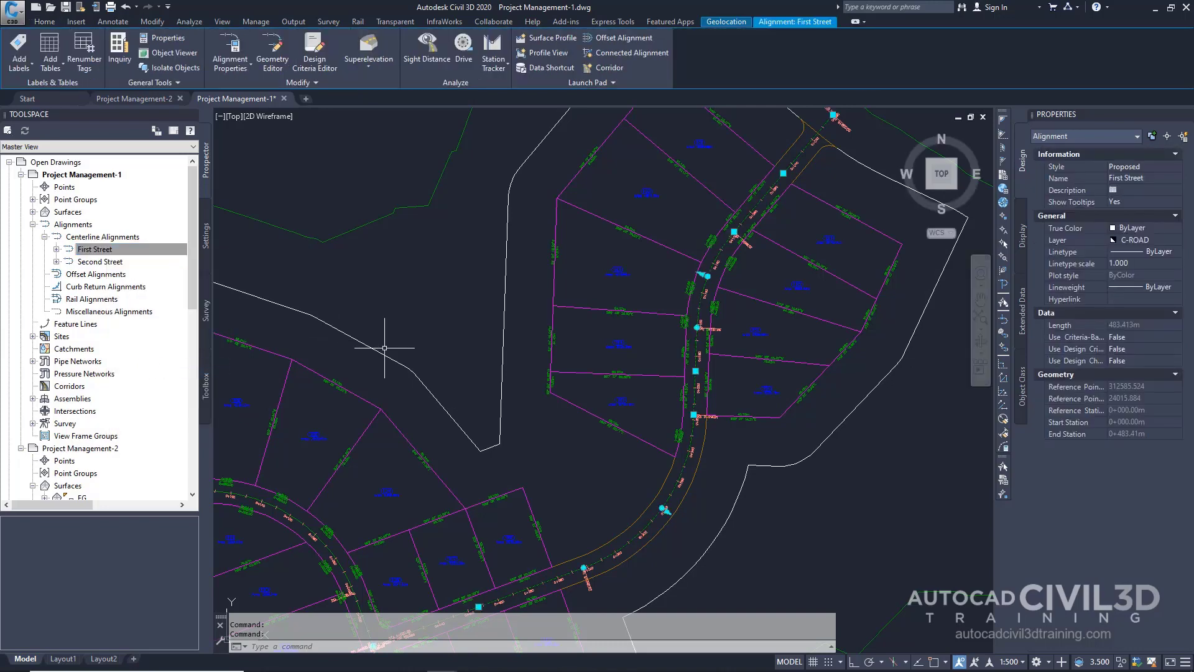
Shift the middle north-south tangent of the First Street alignment a short distance east and save Project Management-1
middle_click_drag(532, 434, 488, 346)
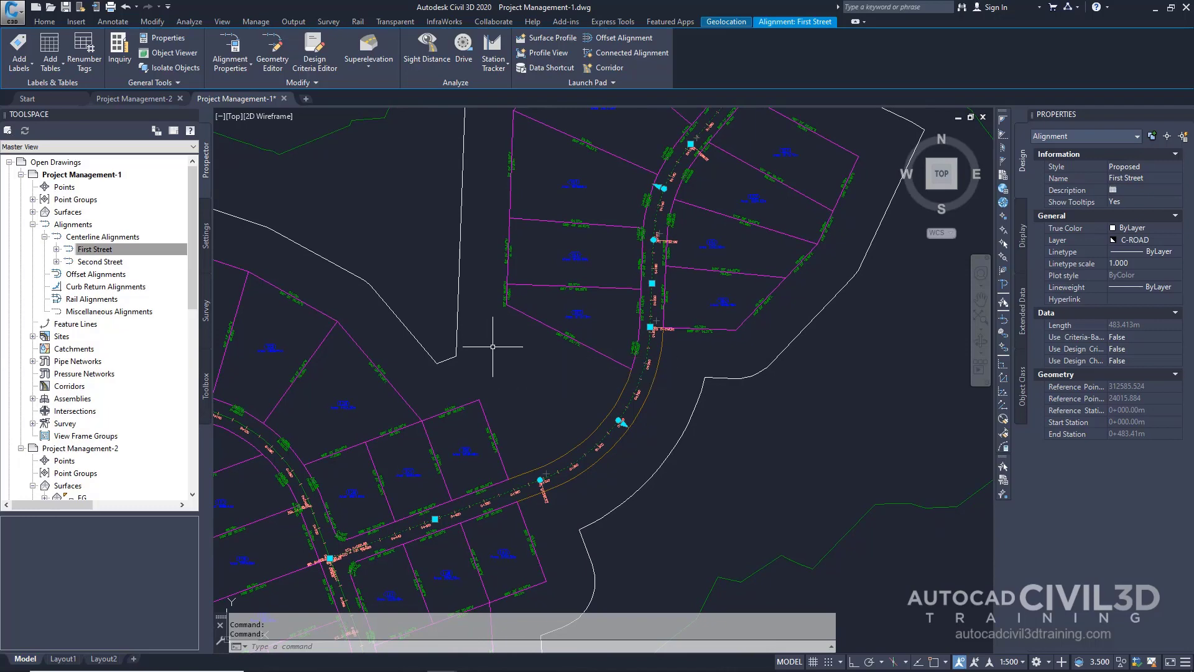
middle_click_drag(684, 298, 646, 348)
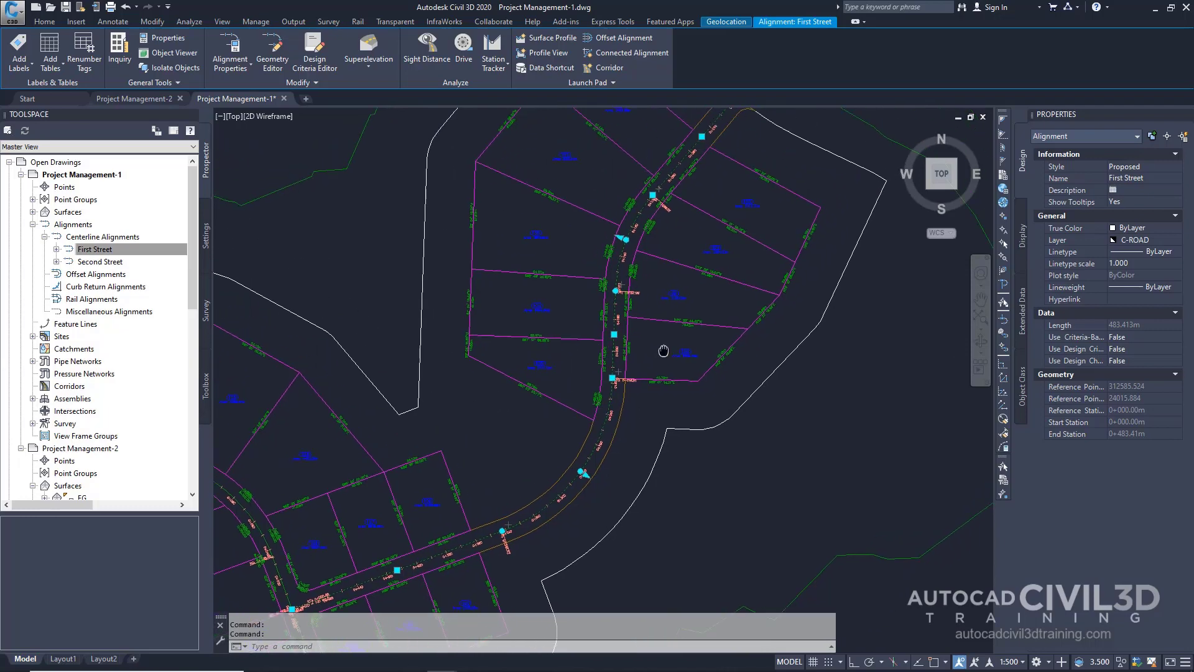
left_click(614, 334)
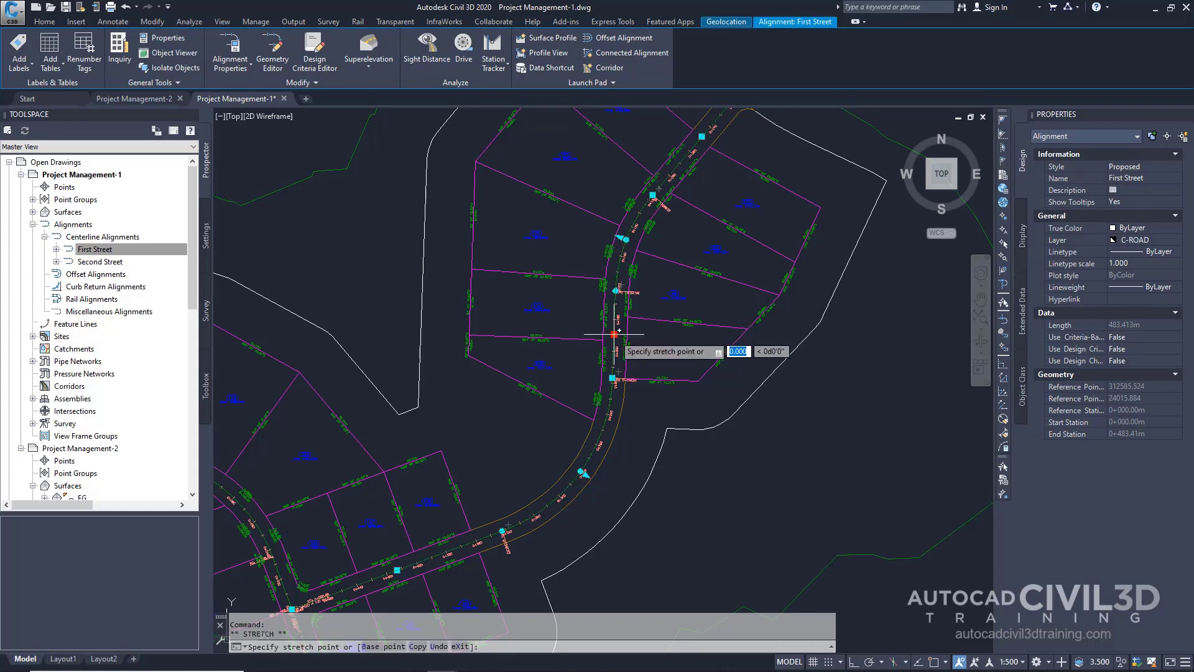
left_click(645, 337)
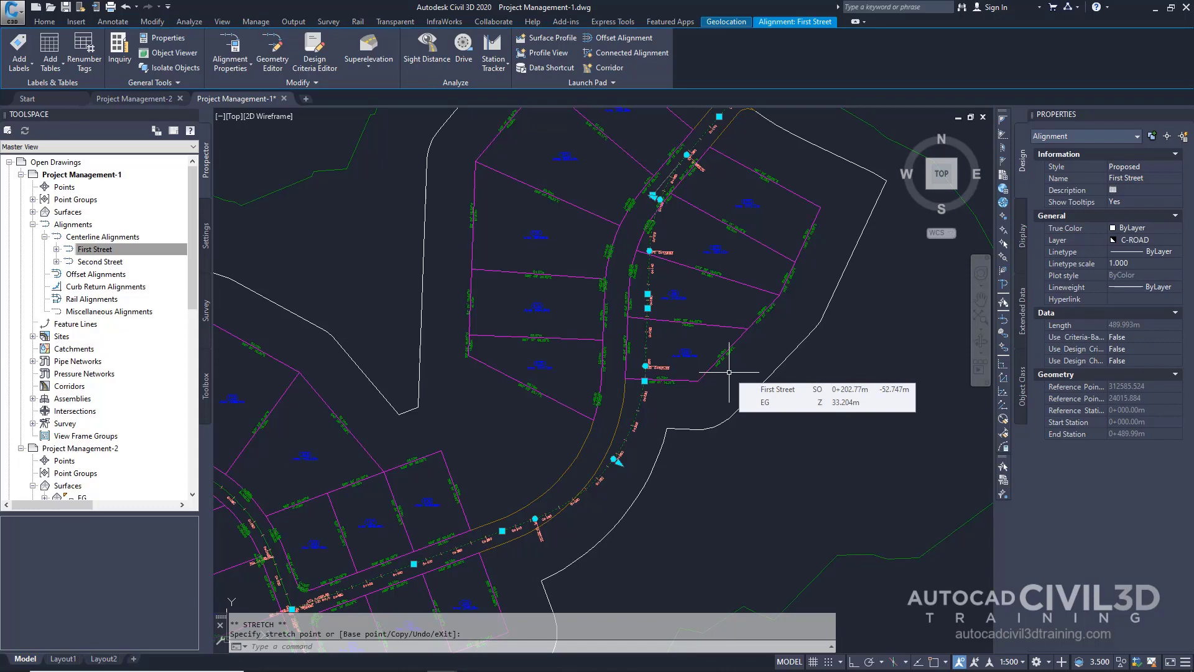
key("Escape")
middle_click_drag(725, 351, 709, 362)
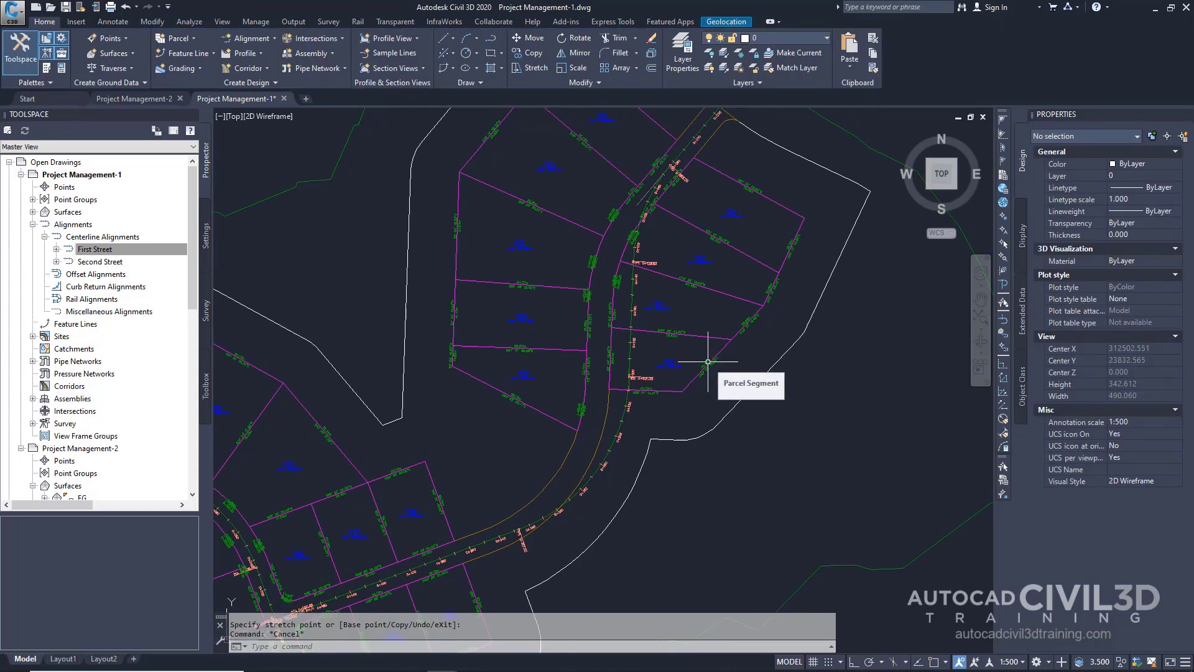
left_click(15, 15)
left_click(476, 254)
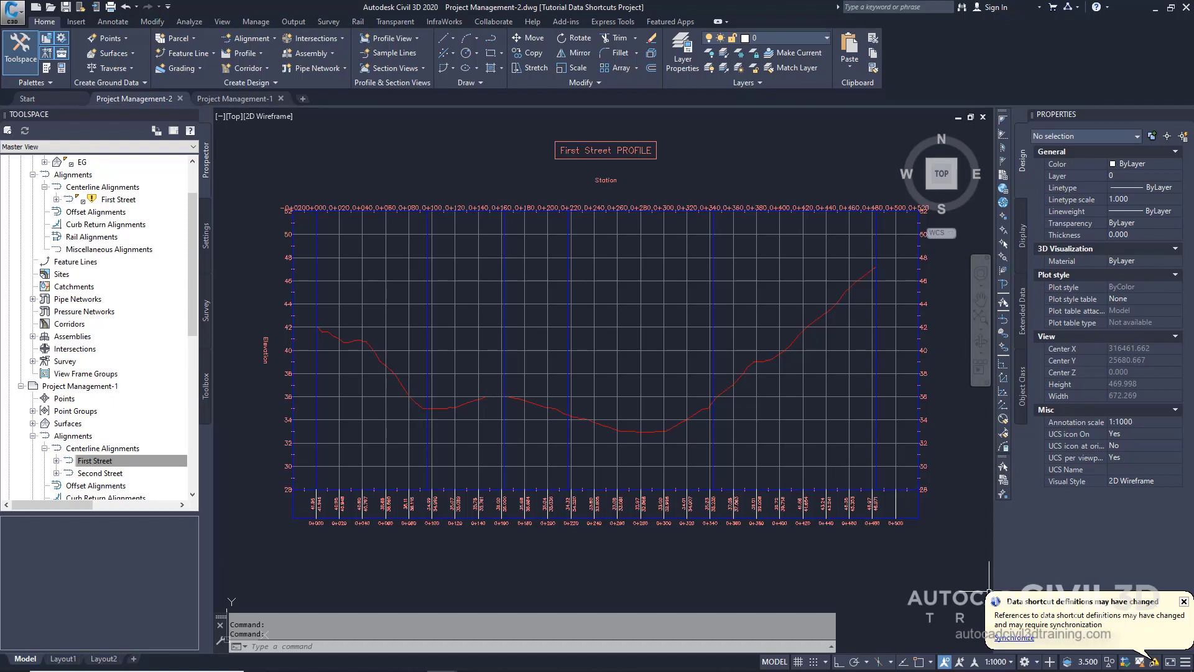
Inspect the referenced First Street alignment over the EG surface in Project Management-2
scroll(635, 417, "down", 8)
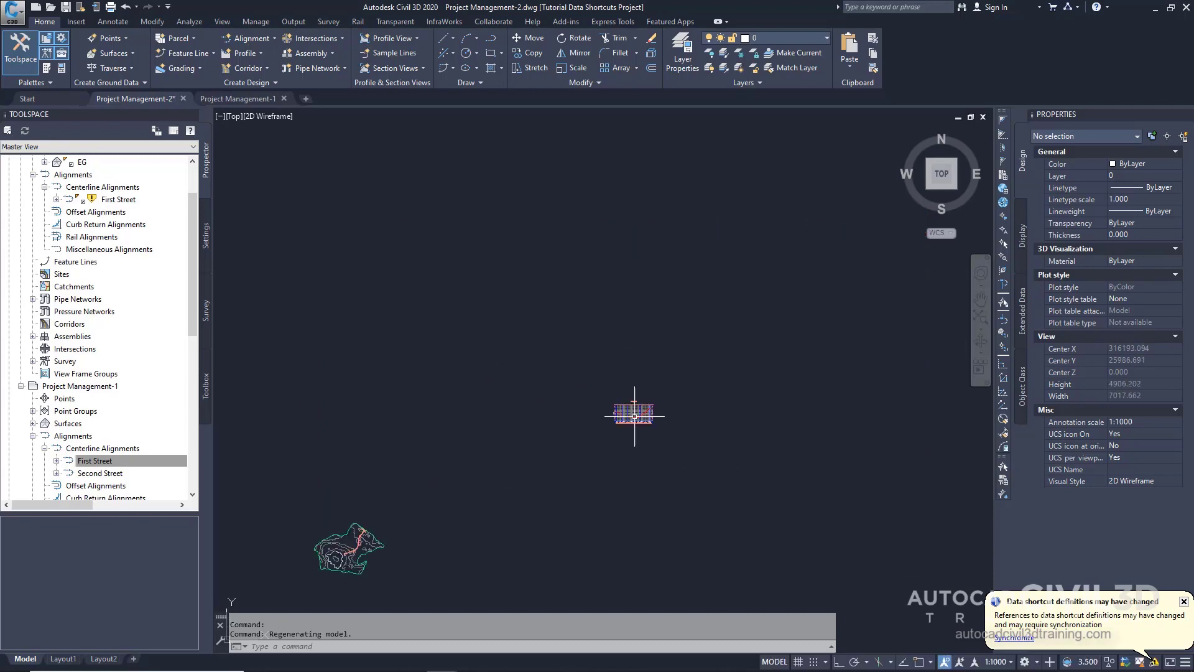
scroll(535, 482, "up", 8)
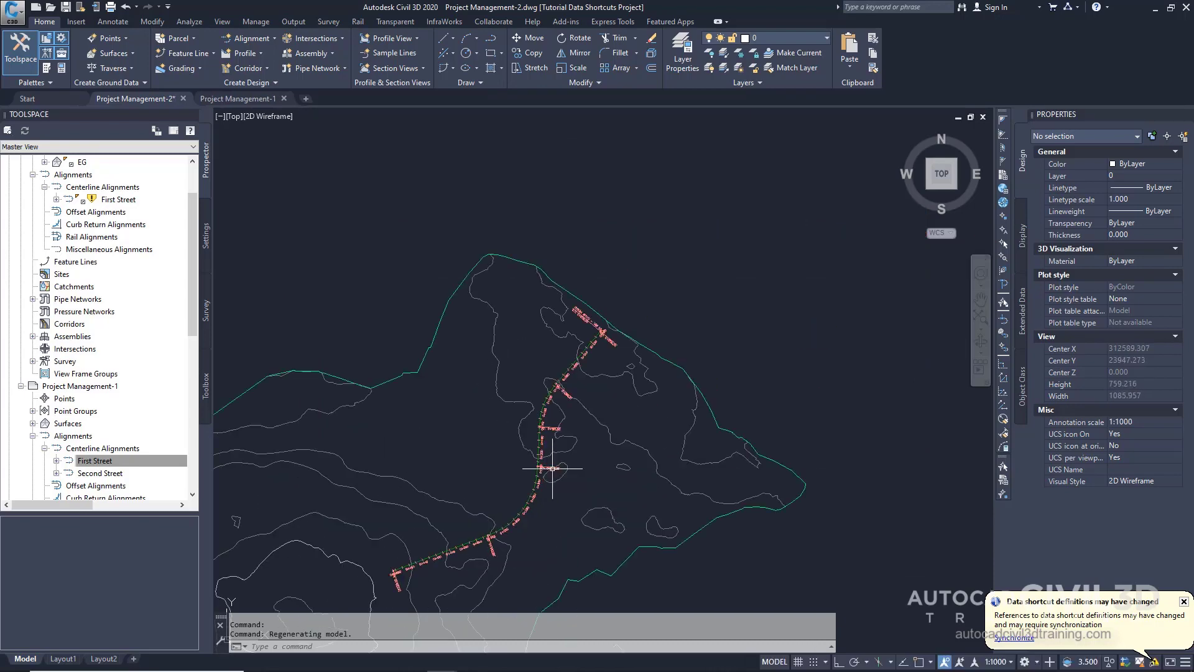
scroll(552, 468, "up", 2)
middle_click_drag(552, 468, 671, 396)
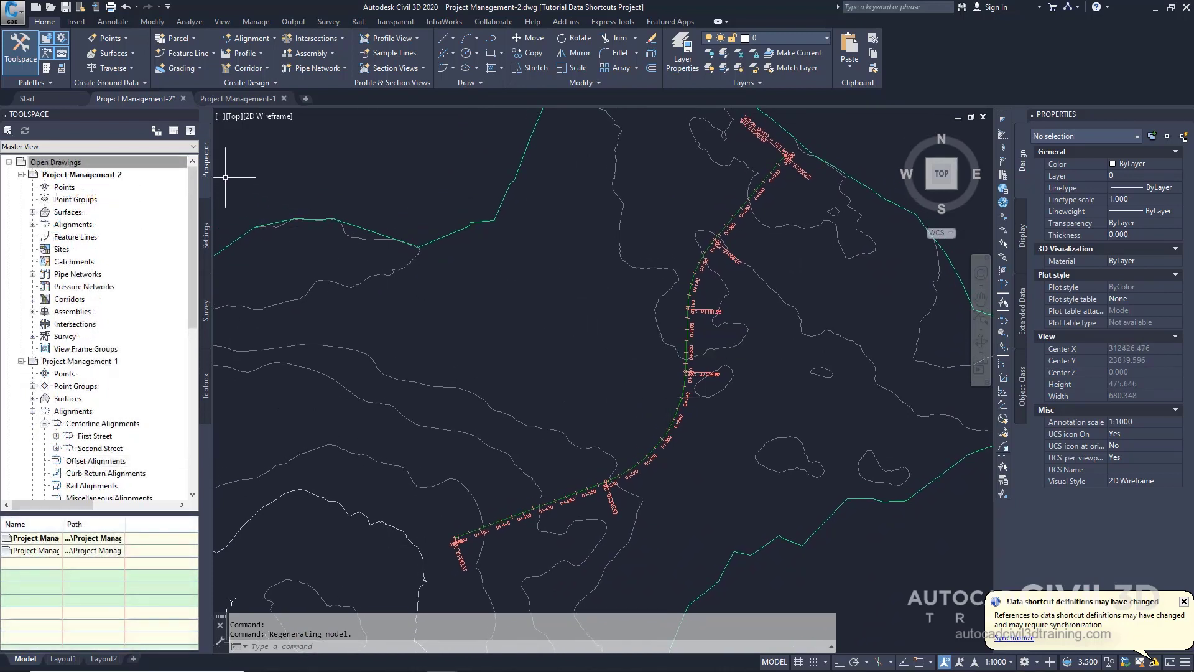
Synchronize the referenced First Street centerline alignment in Project Management-2 with its source drawing
left_click(207, 180)
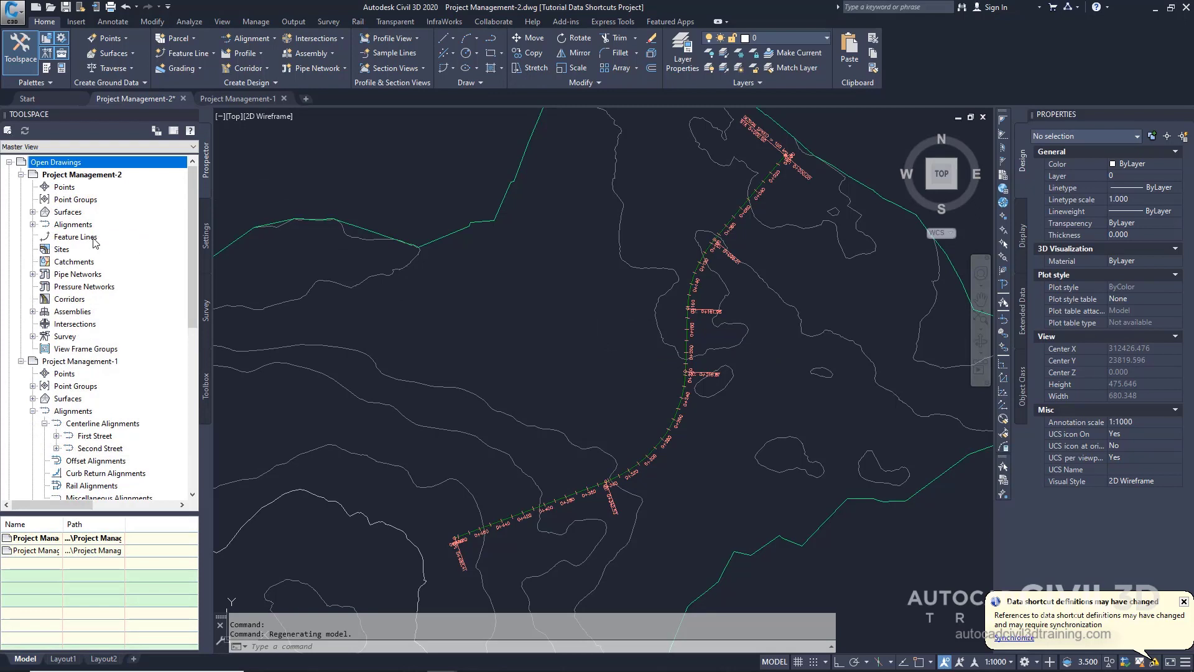
left_click(33, 225)
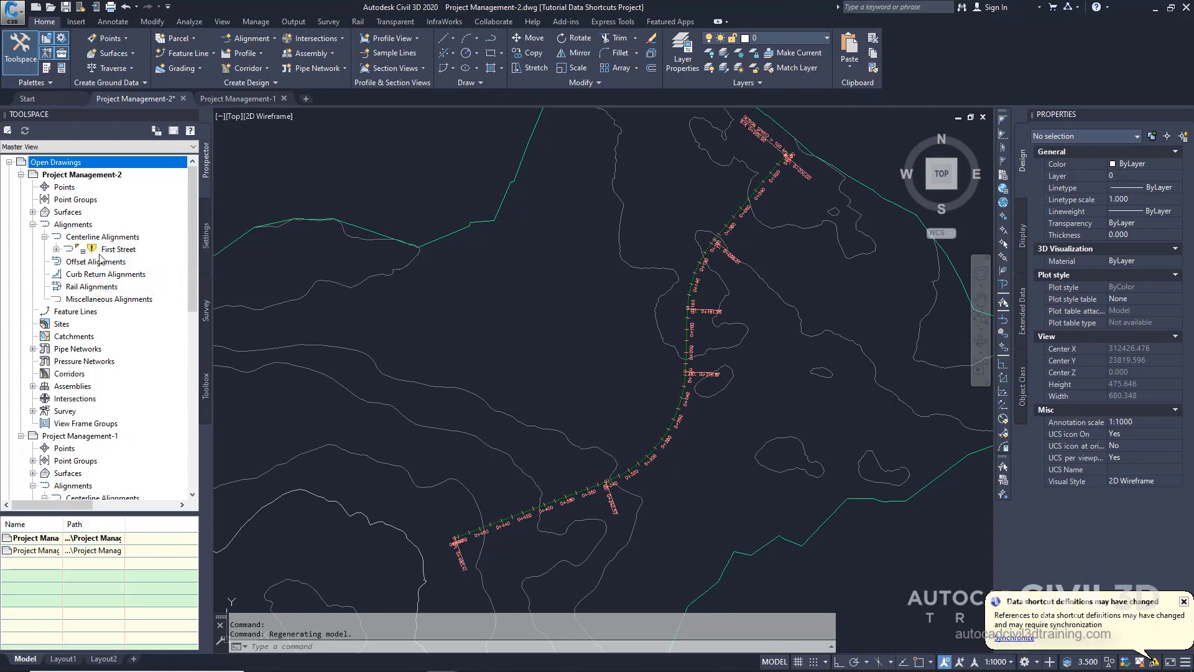
mouse_move(95, 256)
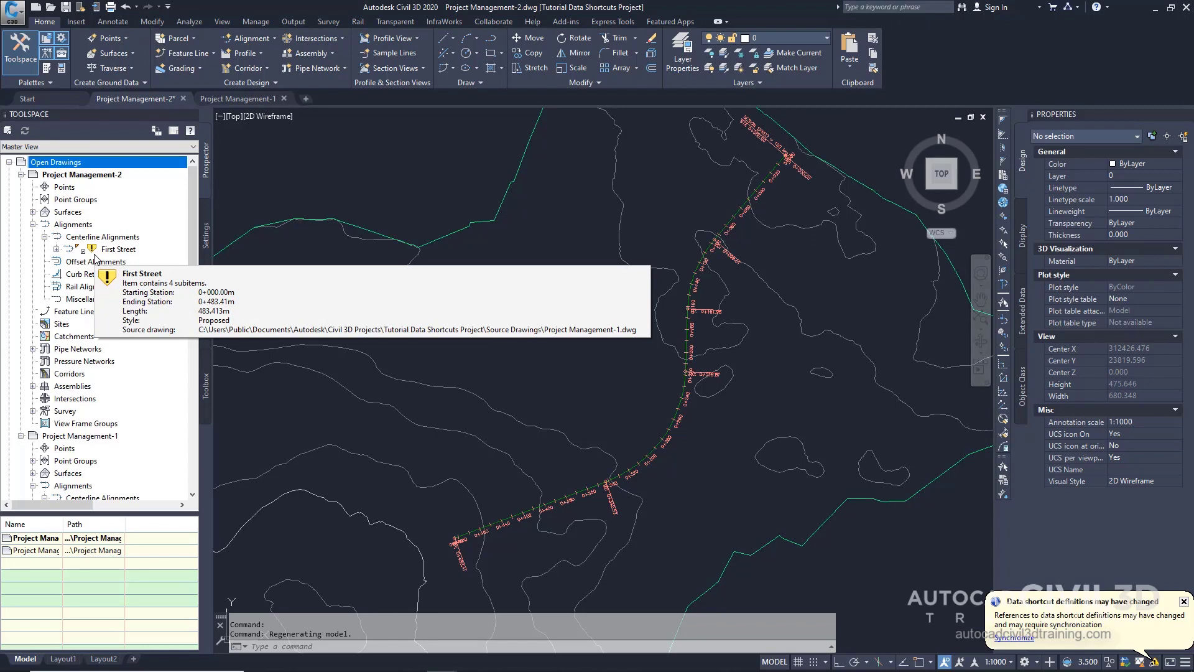
right_click(118, 251)
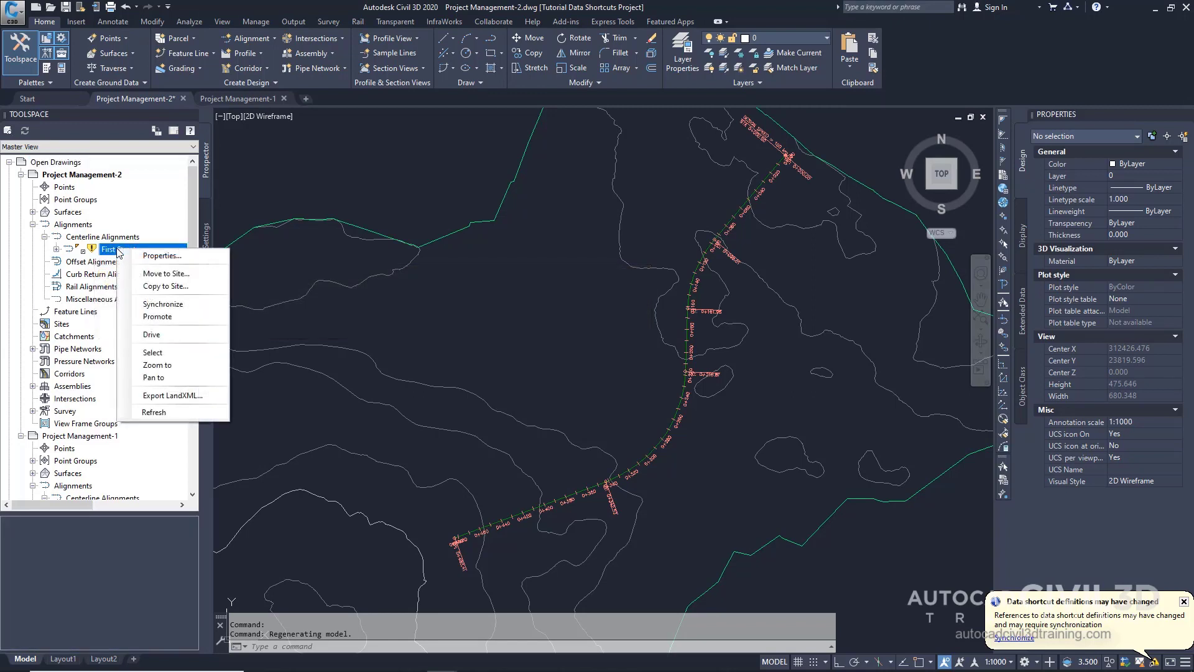
left_click(177, 306)
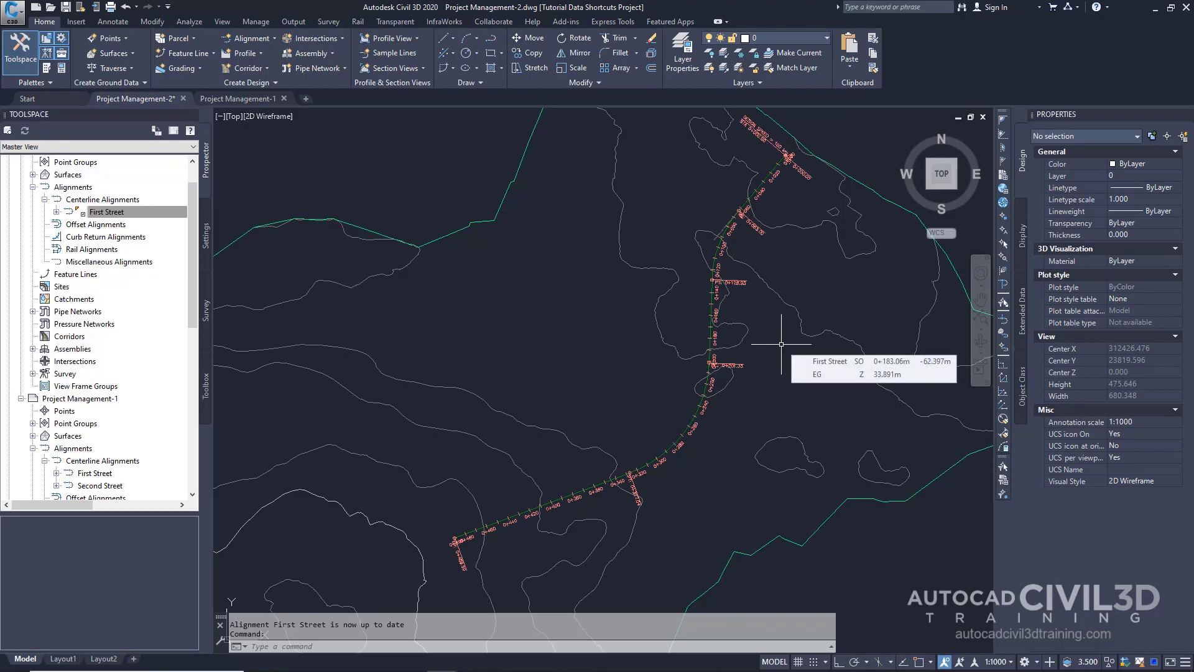
Inspect the First Street profile view in Project Management-2 for the effect of the alignment synchronization
scroll(781, 344, "down", 10)
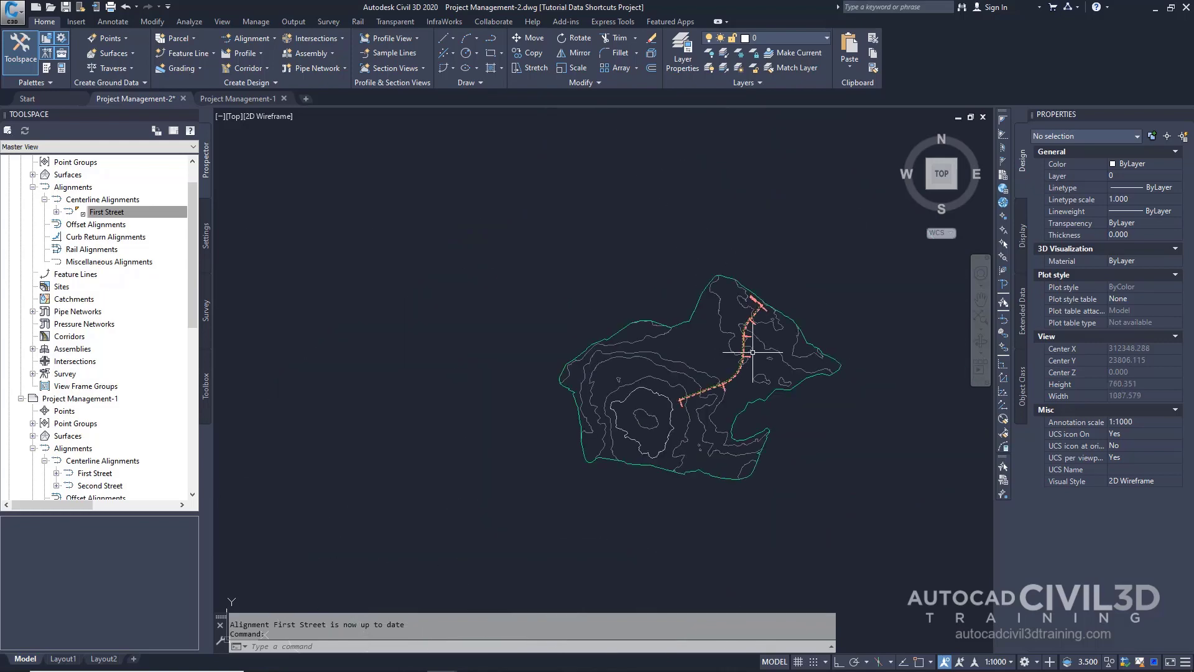
mouse_move(733, 342)
middle_mouse_down()
mouse_move(681, 364)
mouse_move(653, 333)
mouse_move(578, 369)
middle_mouse_up()
scroll(653, 333, "up", 12)
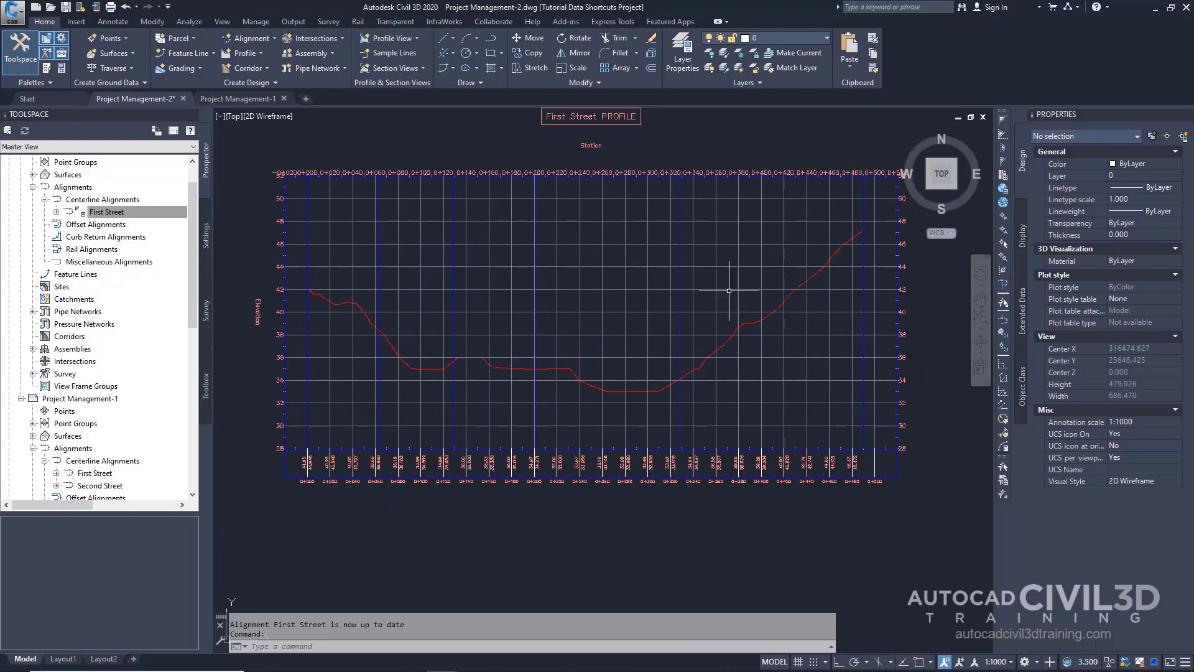